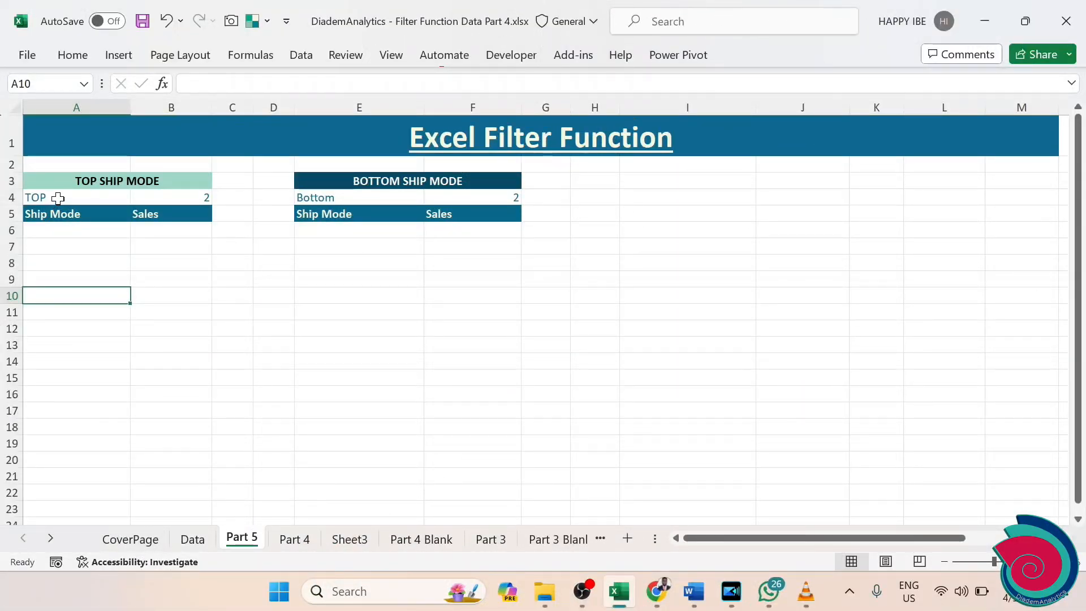
Examine the top and bottom ship mode sections on the Part 5 sheet and the Ship Mode and Sales columns on the Data sheet.
left_click_drag(58, 197, 181, 198)
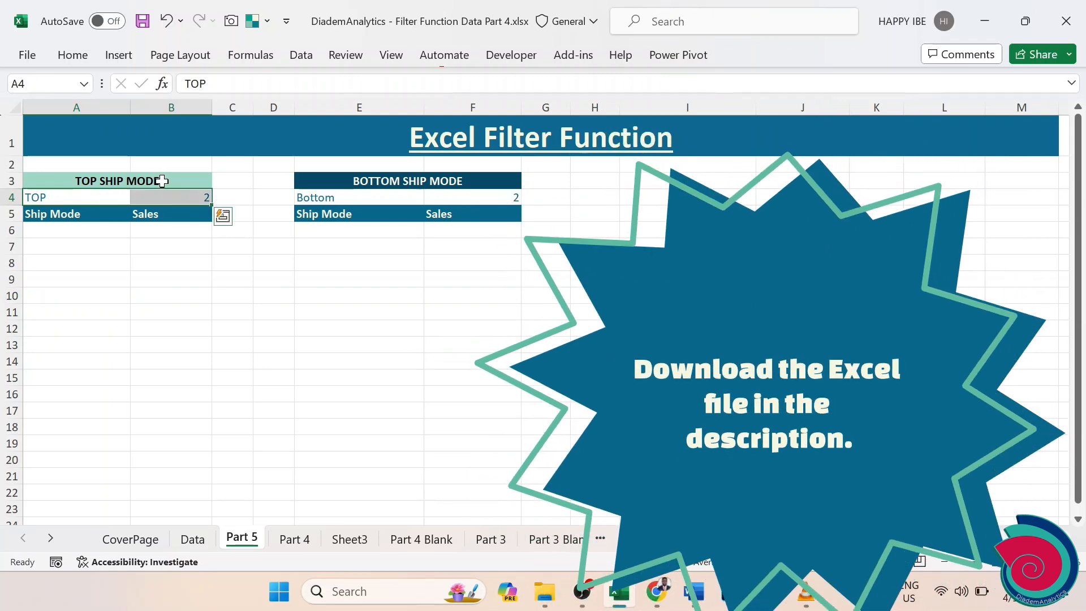
left_click(199, 184)
left_click_drag(327, 198, 505, 199)
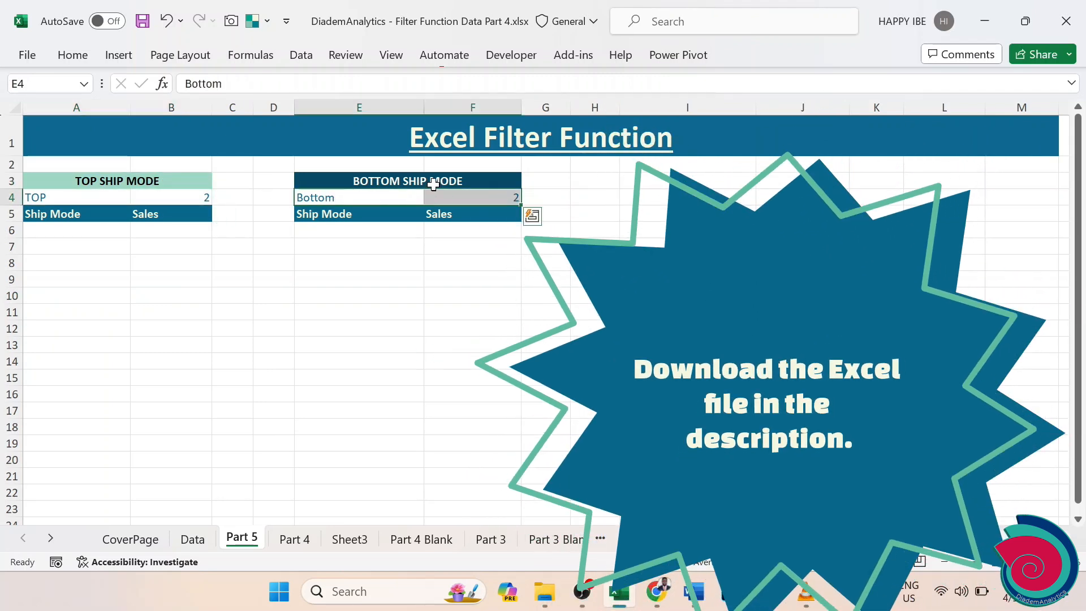
left_click(192, 539)
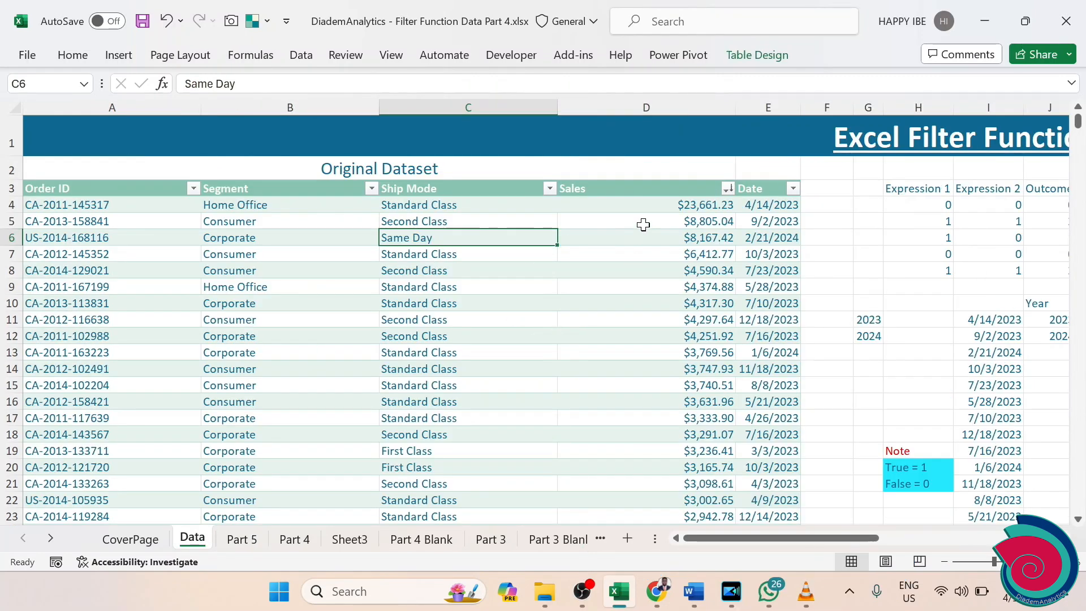
left_click(661, 178)
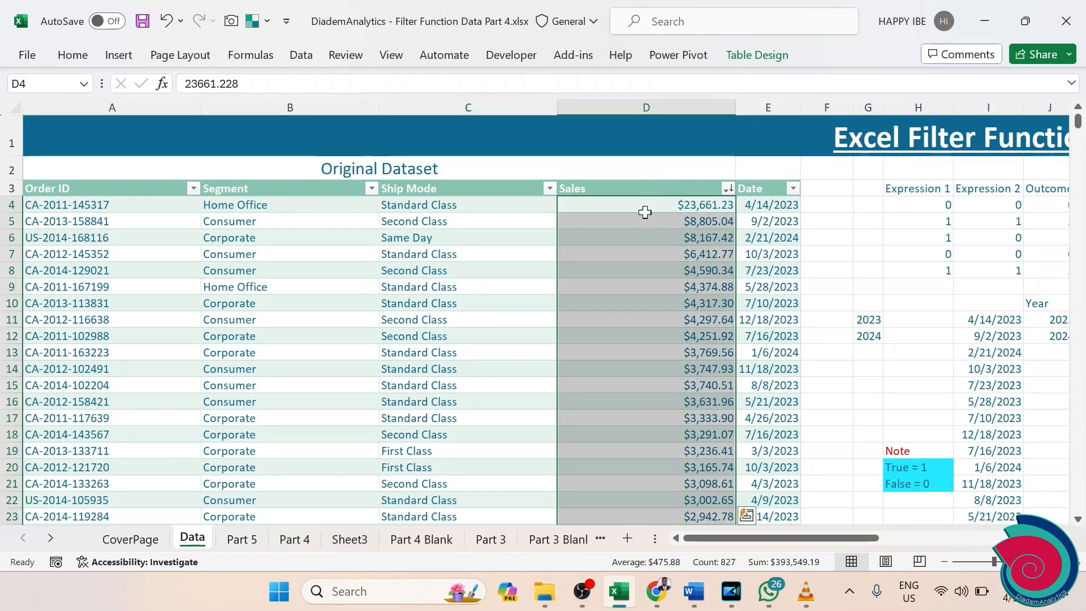
left_click(437, 178)
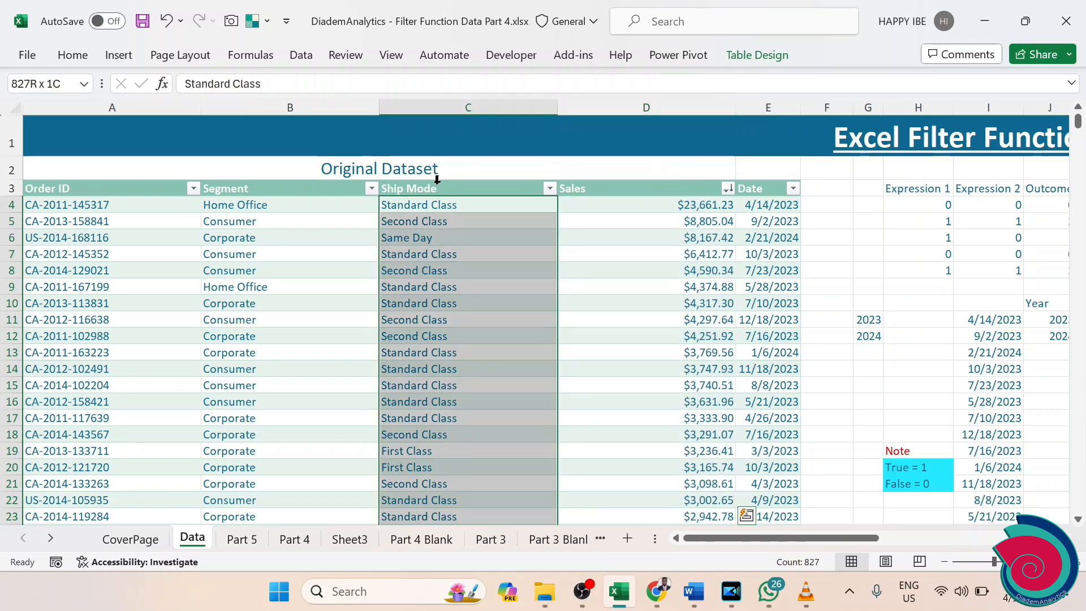
left_click(621, 301)
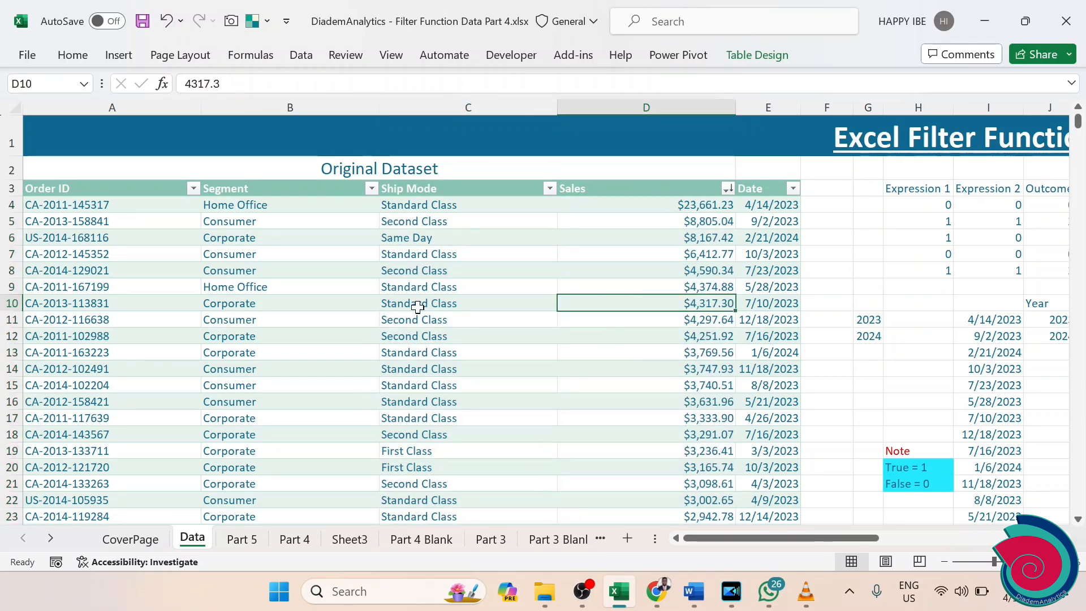
scroll(484, 351, "down", 5)
scroll(480, 310, "up", 5)
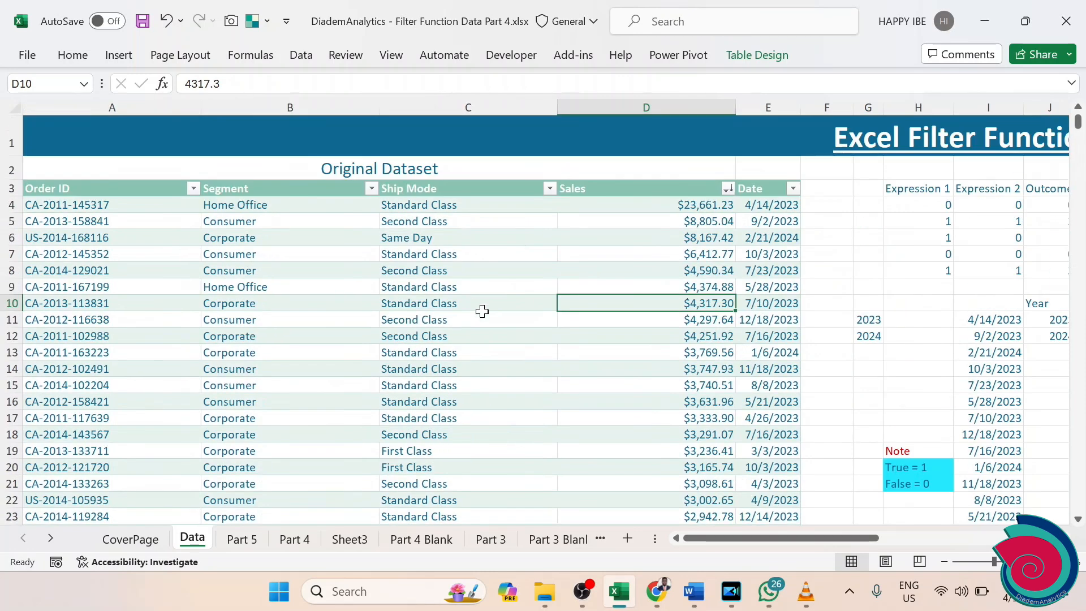
Insert a PivotTable based on the Data table in a new worksheet.
left_click(119, 61)
left_click(453, 346)
left_click(378, 347)
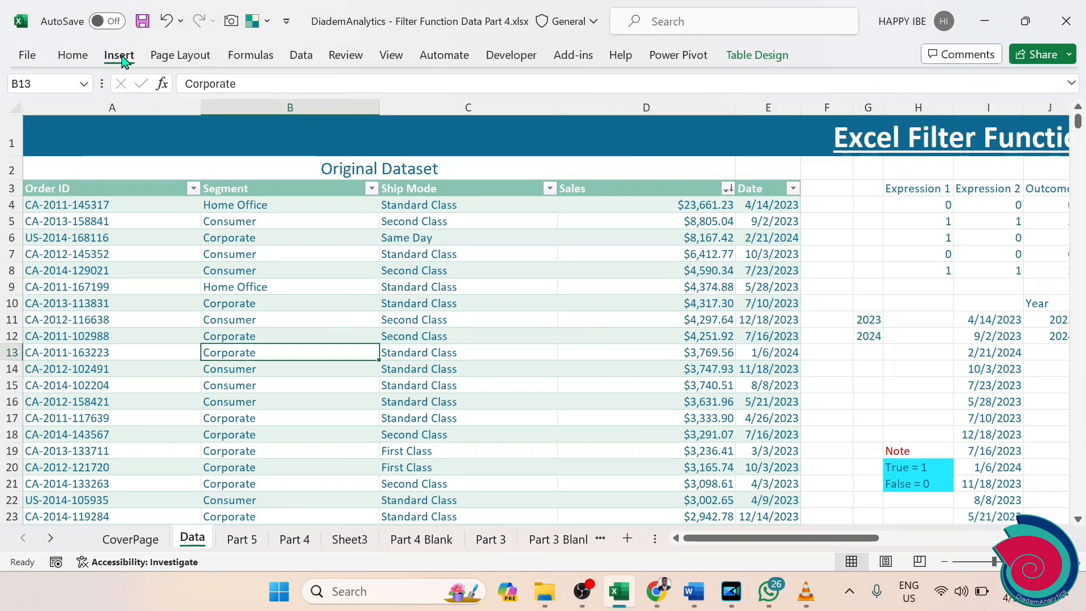
left_click(124, 61)
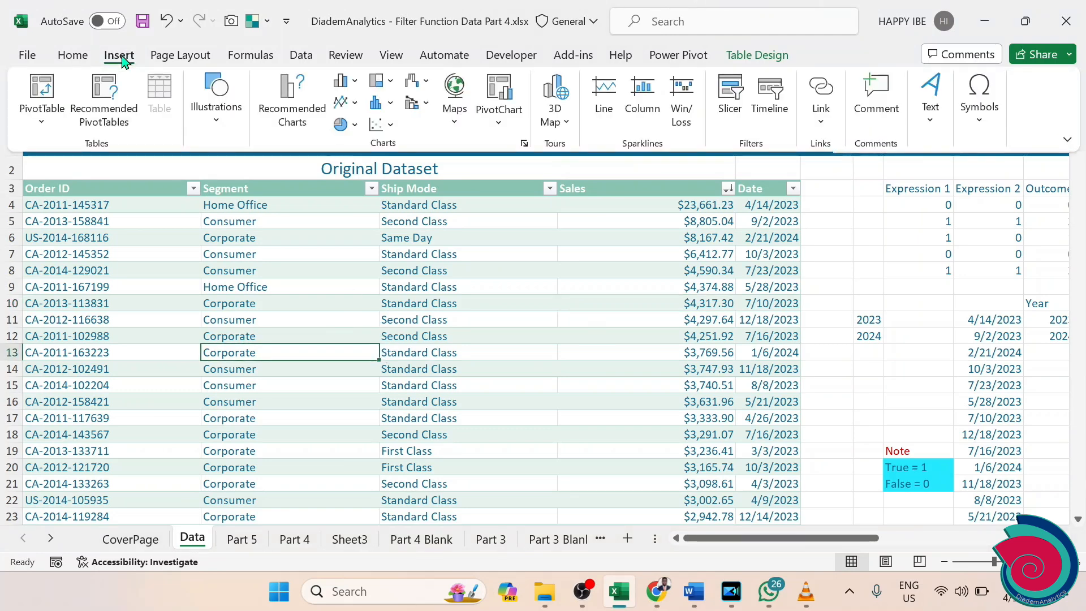
left_click(48, 96)
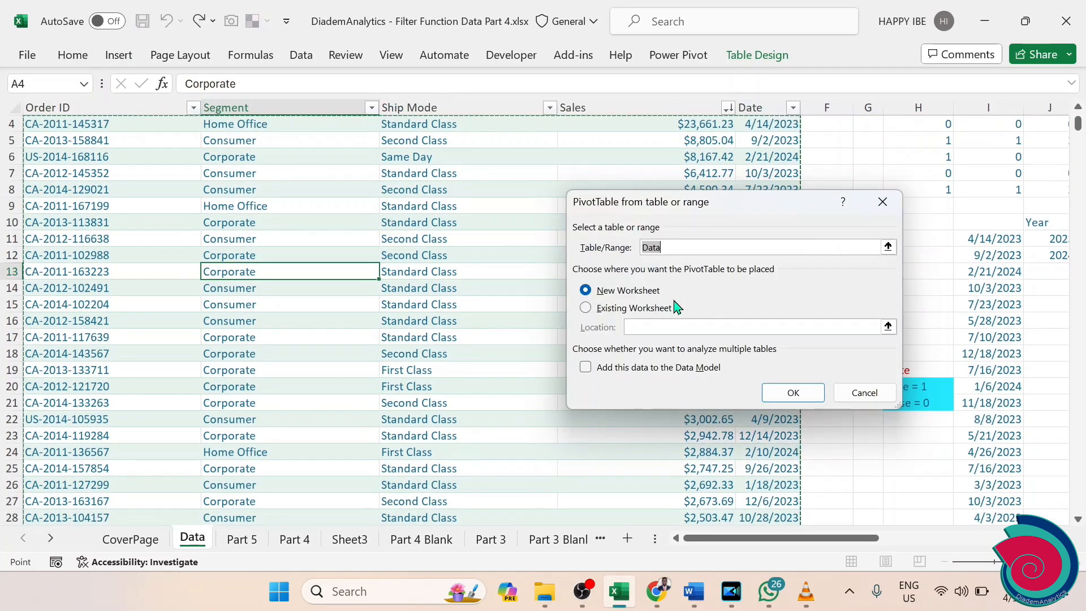
left_click(789, 391)
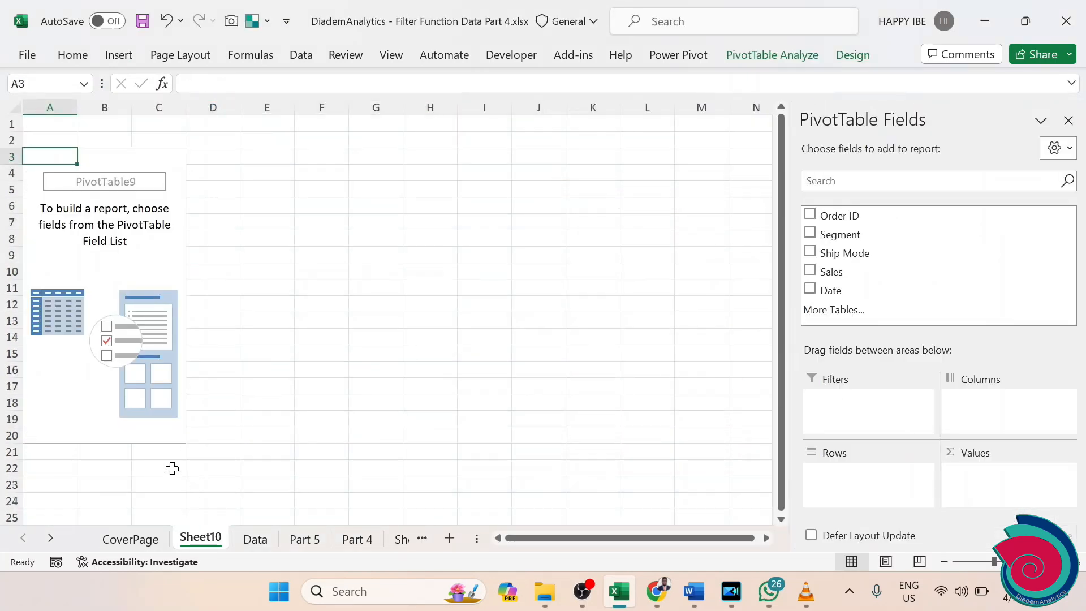
Rename the new PivotTable worksheet as Calculations.
double_click(206, 537)
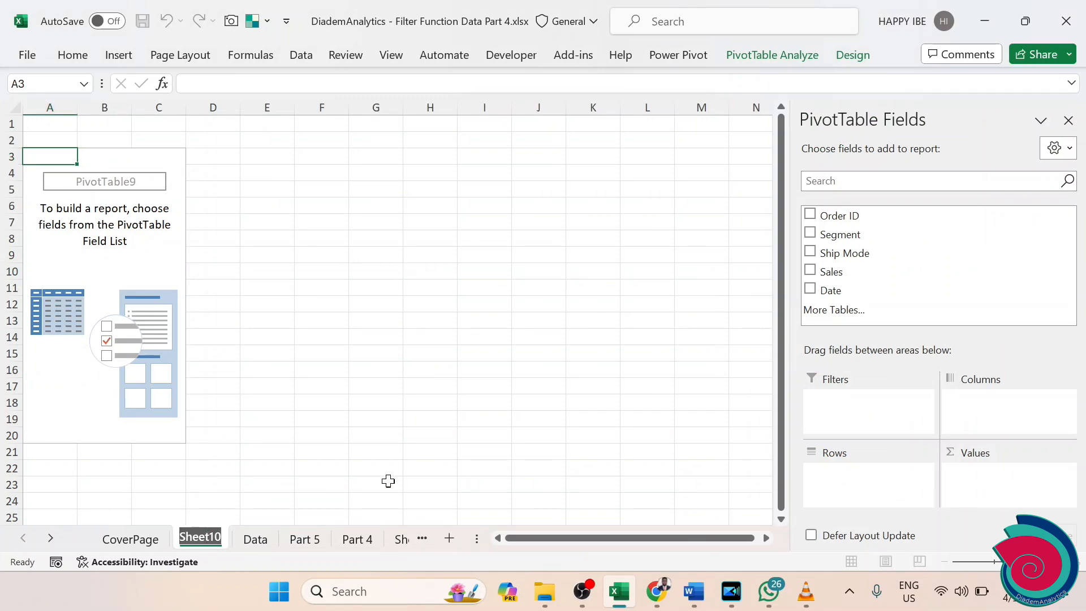
type("Cal")
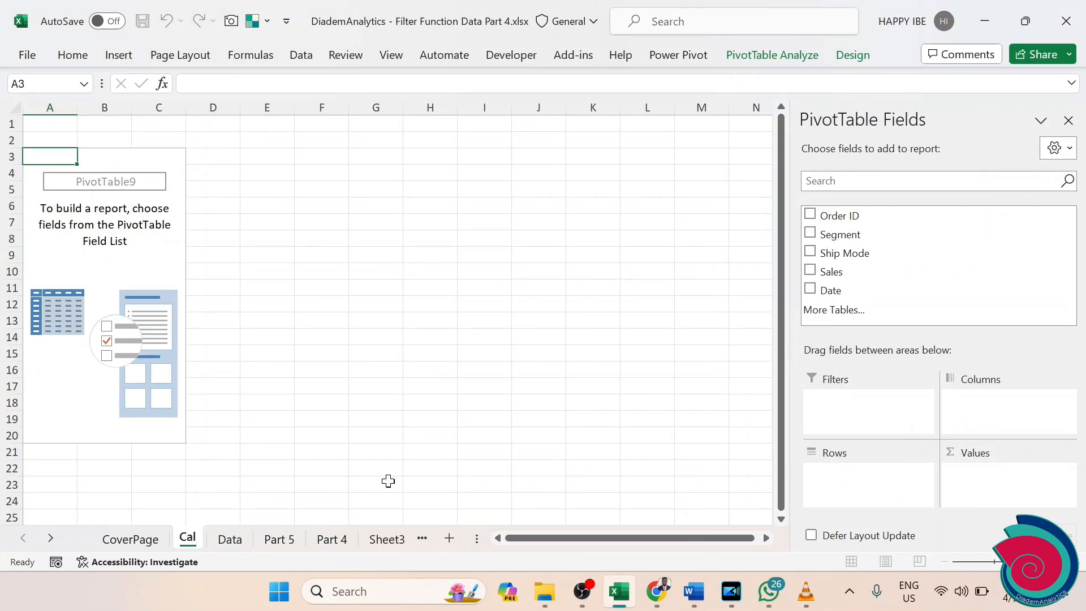
type("culati")
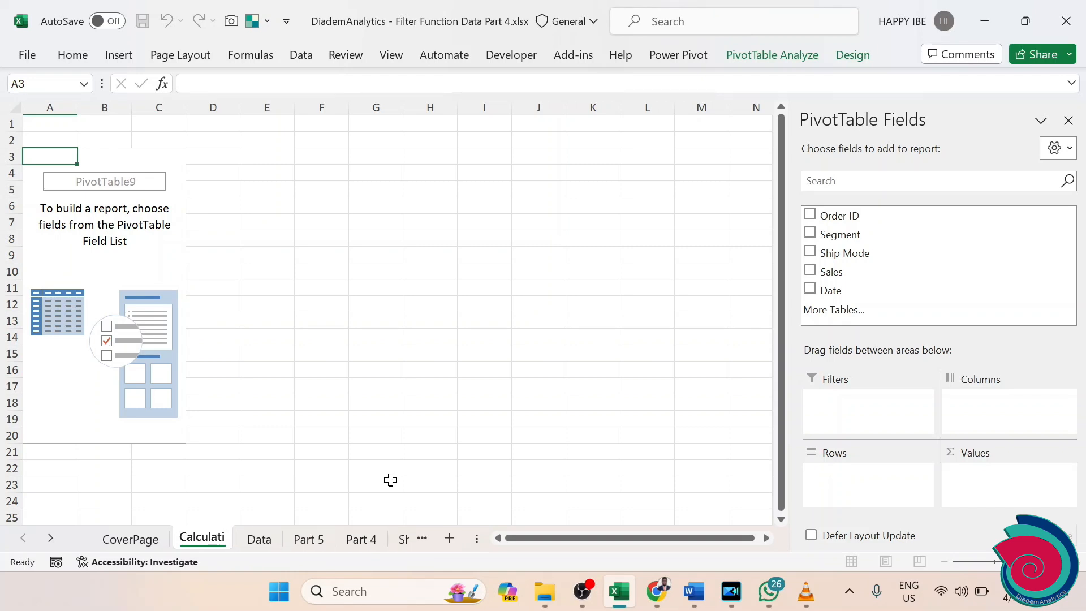
type("ons")
key("Return")
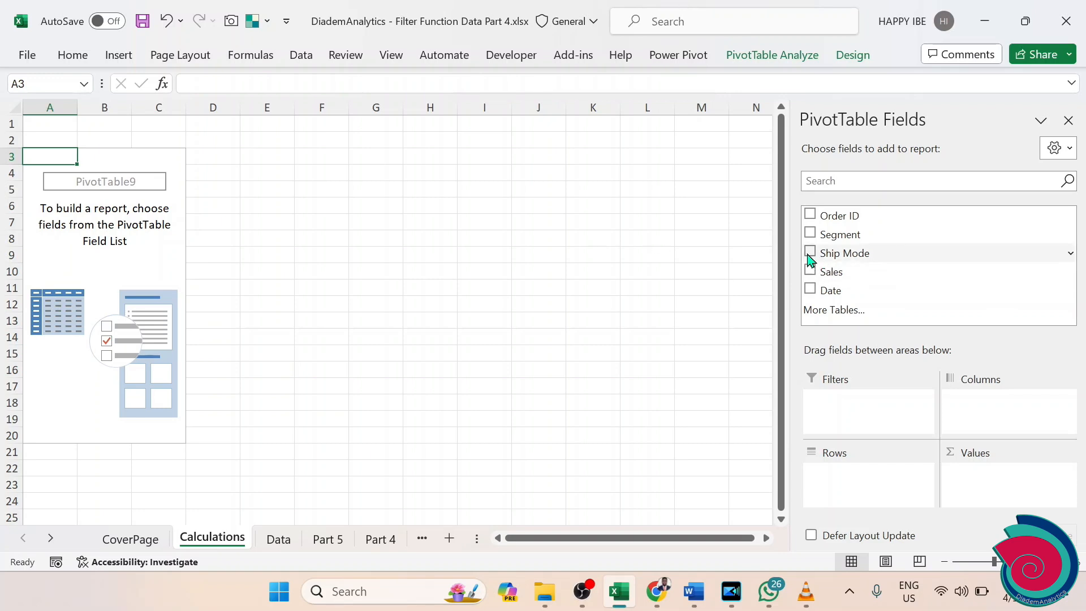
Add Ship Mode as the PivotTable's rows and Sales as its summed values.
left_click(810, 253)
left_click(810, 270)
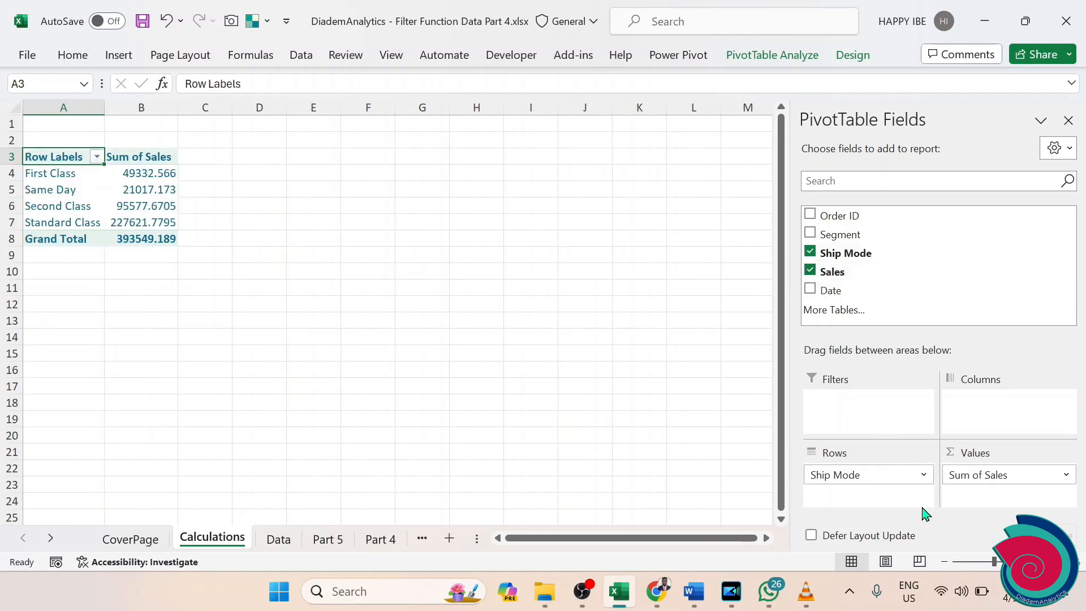
left_click(67, 198)
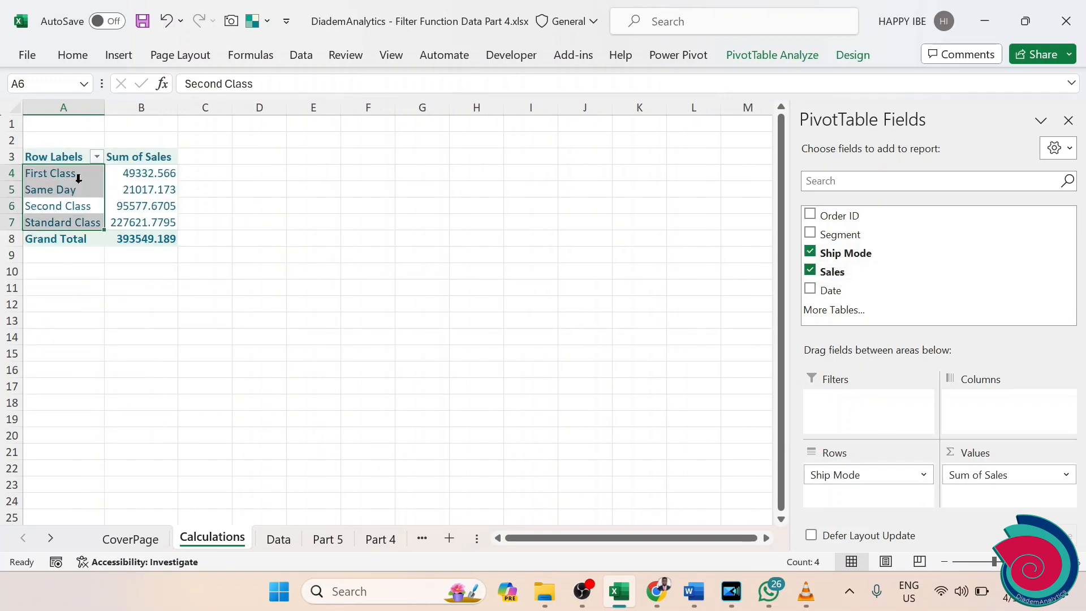
Turn off the PivotTable's grand totals for rows and columns.
left_click(75, 191)
left_click(852, 55)
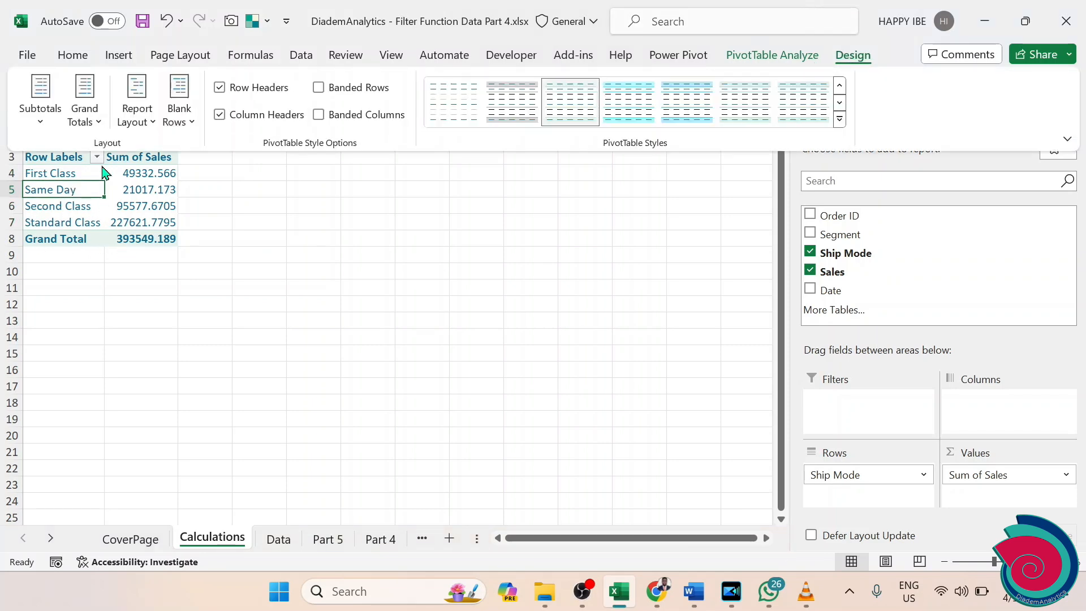
left_click(85, 110)
left_click(130, 154)
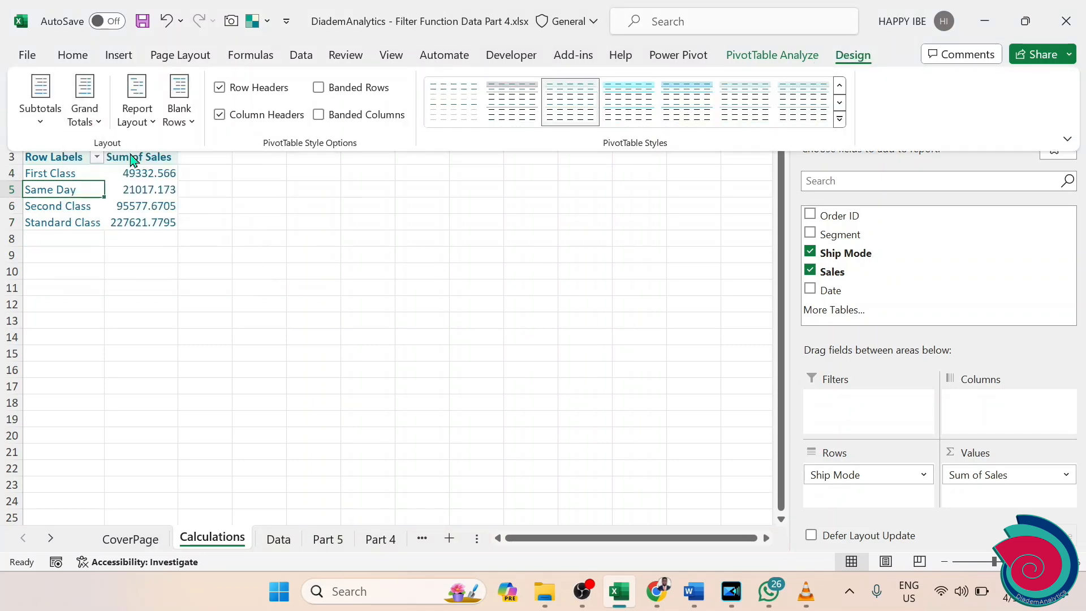
Move the whole PivotTable up so that it starts in cell A1 of the Calculations sheet.
left_click(59, 157)
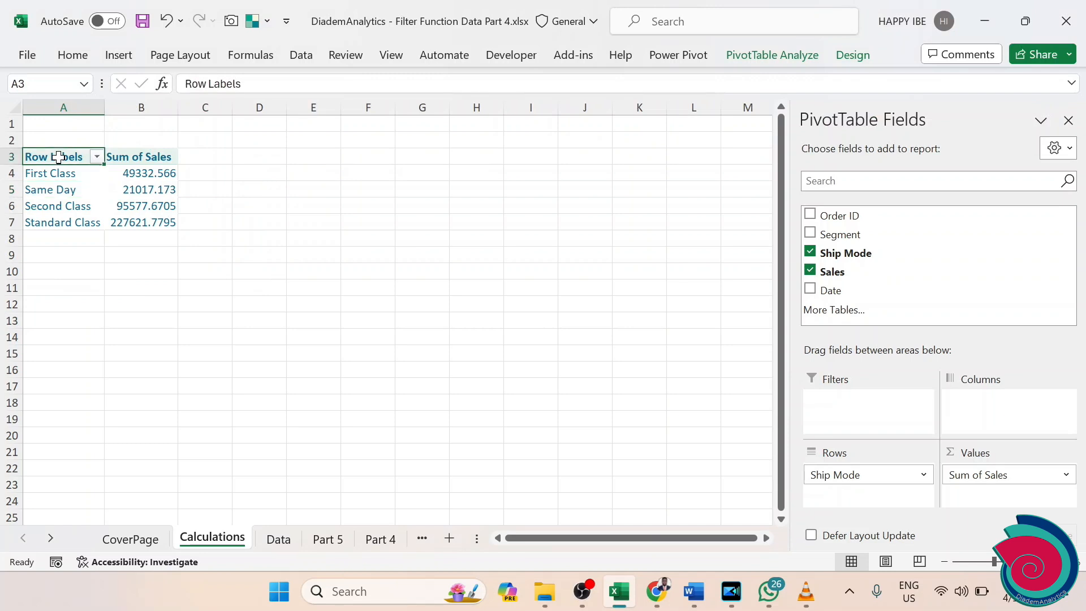
key("shift+Right")
key("ctrl+shift+Down")
key("ctrl+c")
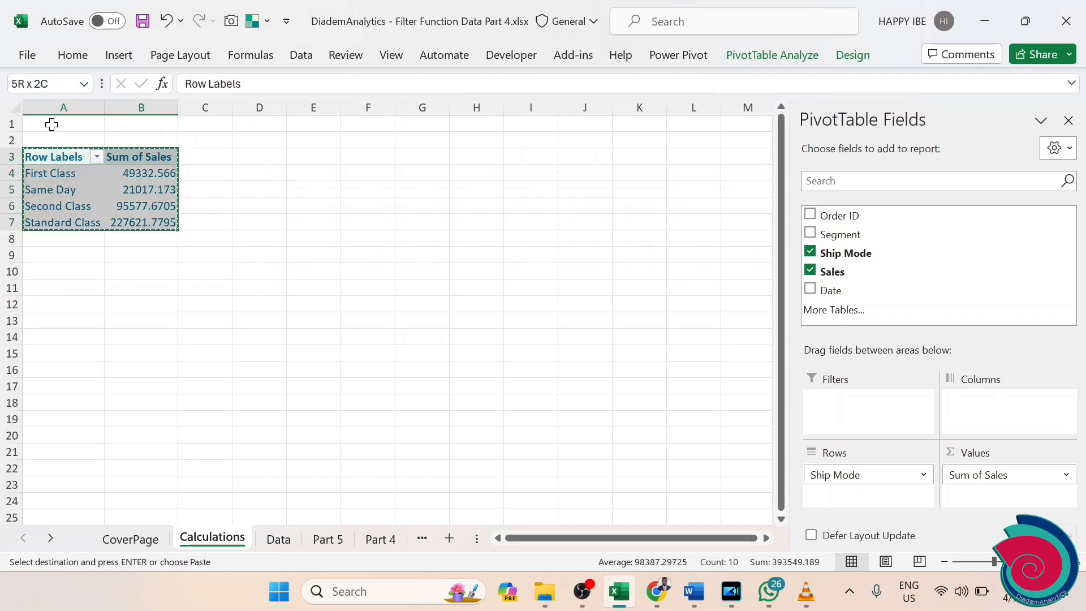
left_click(76, 127)
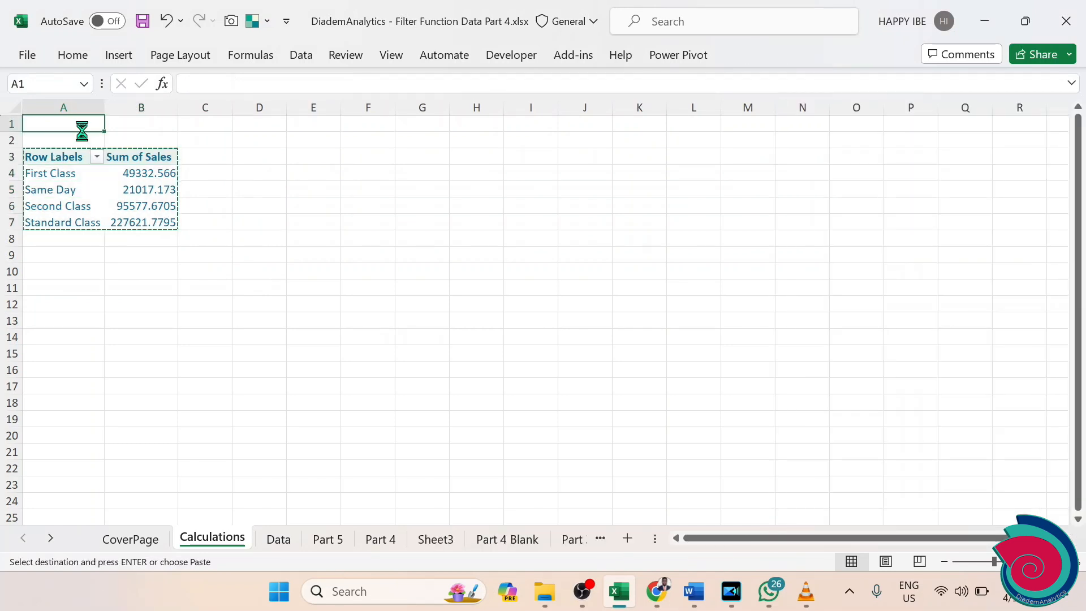
key("Return")
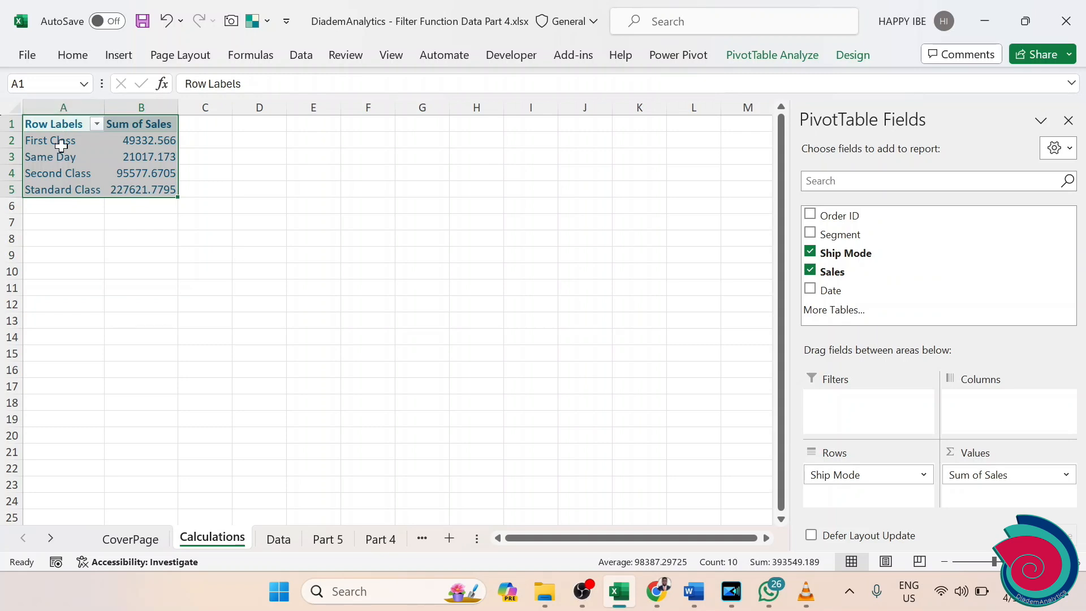
left_click(65, 129)
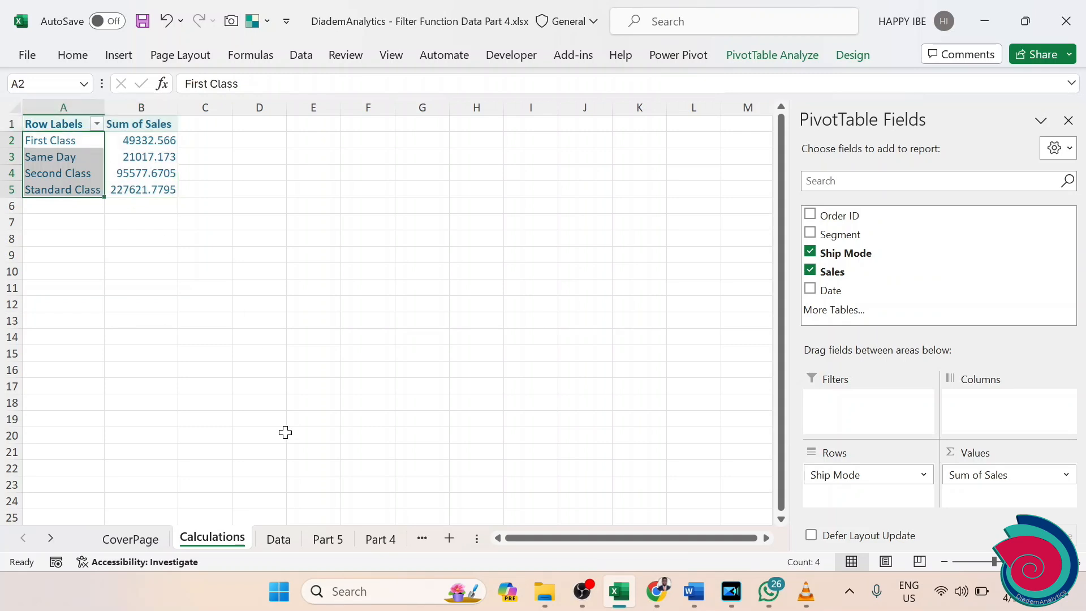
Start a FILTER formula in cell A6 under Top Ship Mode on the Part 5 sheet, with Calculations!A2:B100 as its array.
left_click(328, 542)
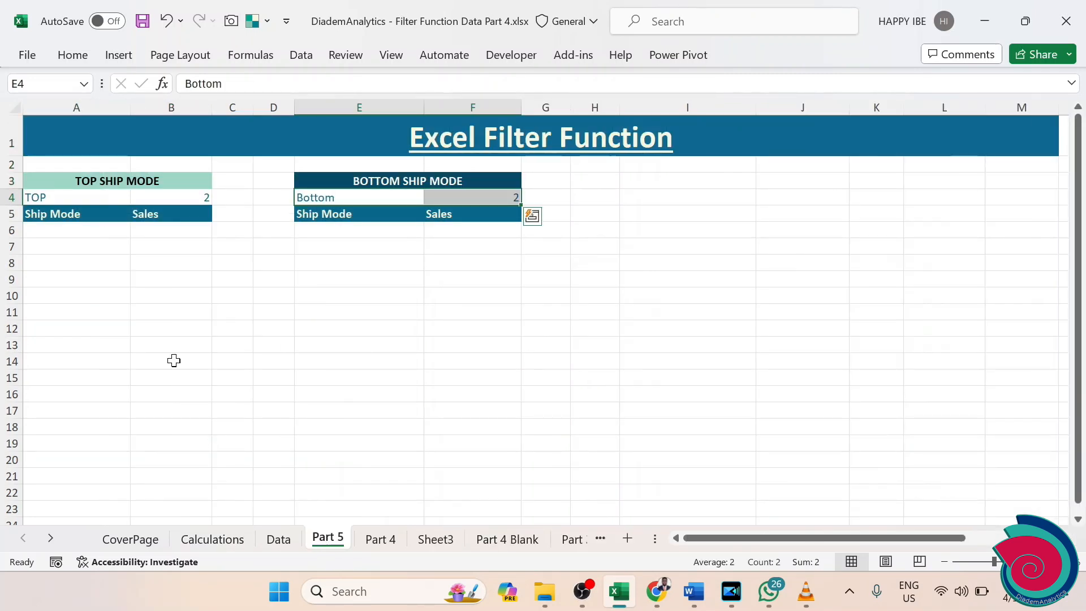
left_click(66, 232)
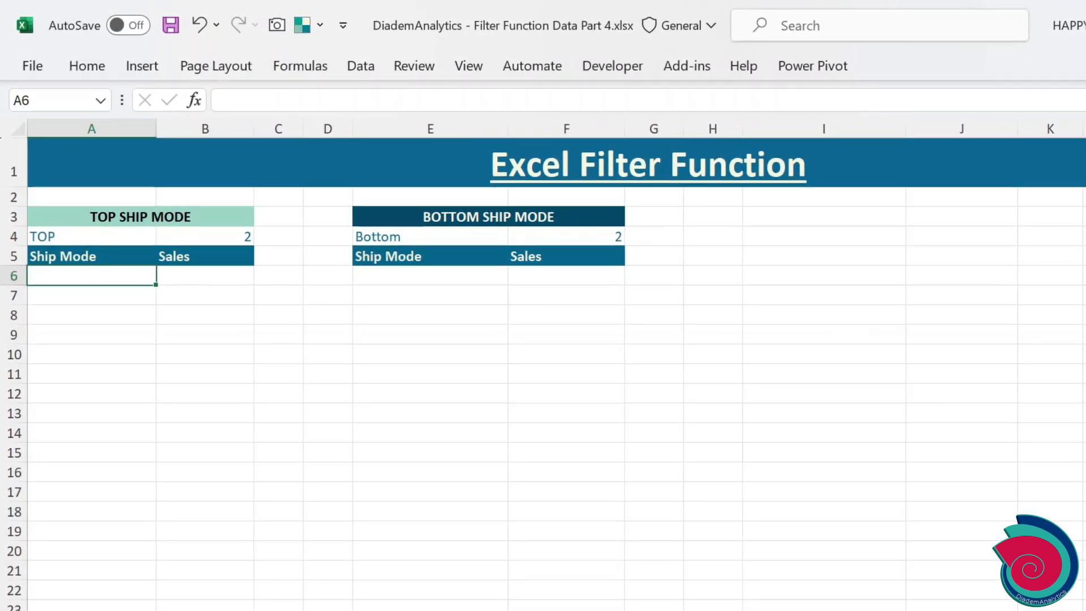
type("=")
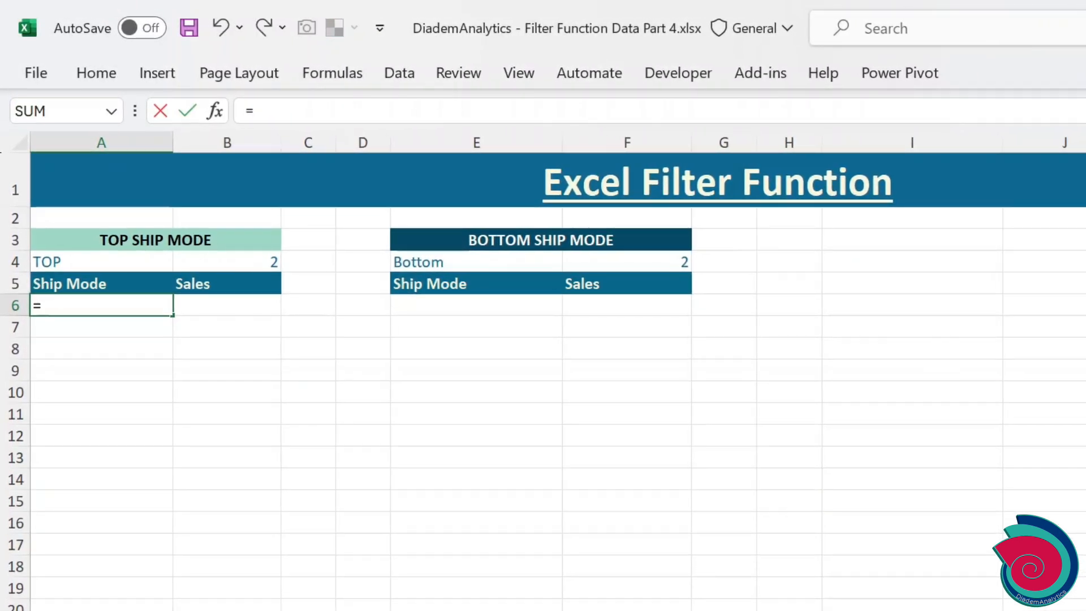
type("FILTER")
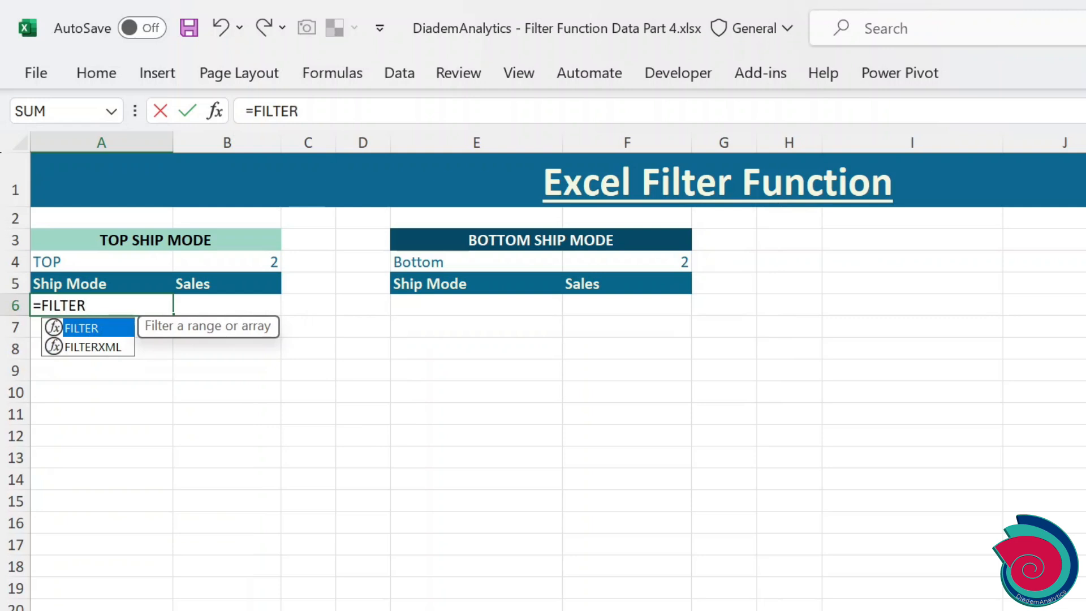
type("(")
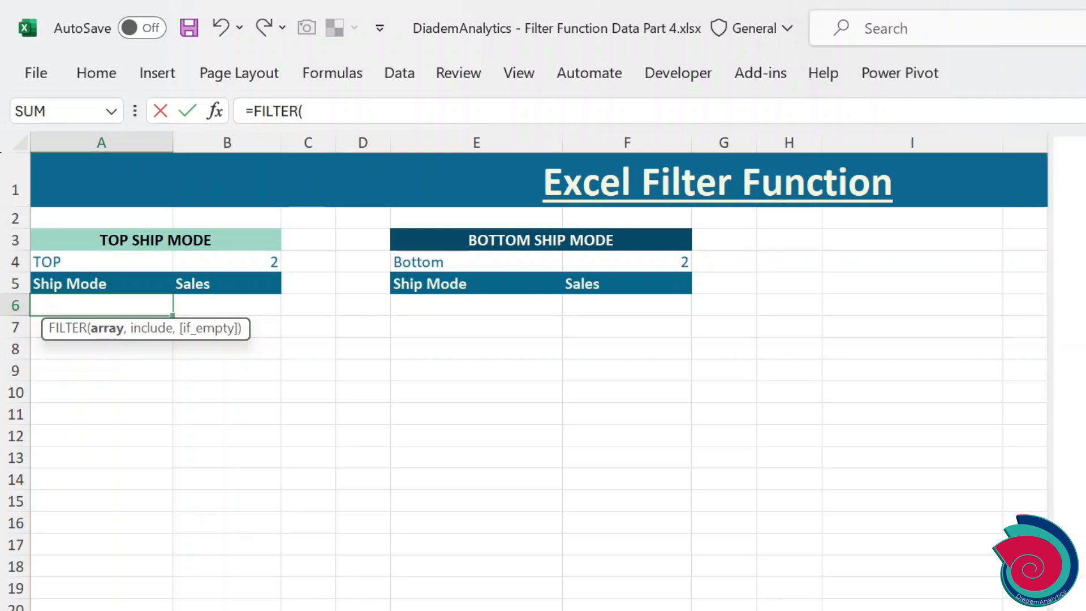
key("ctrl+Page_Up")
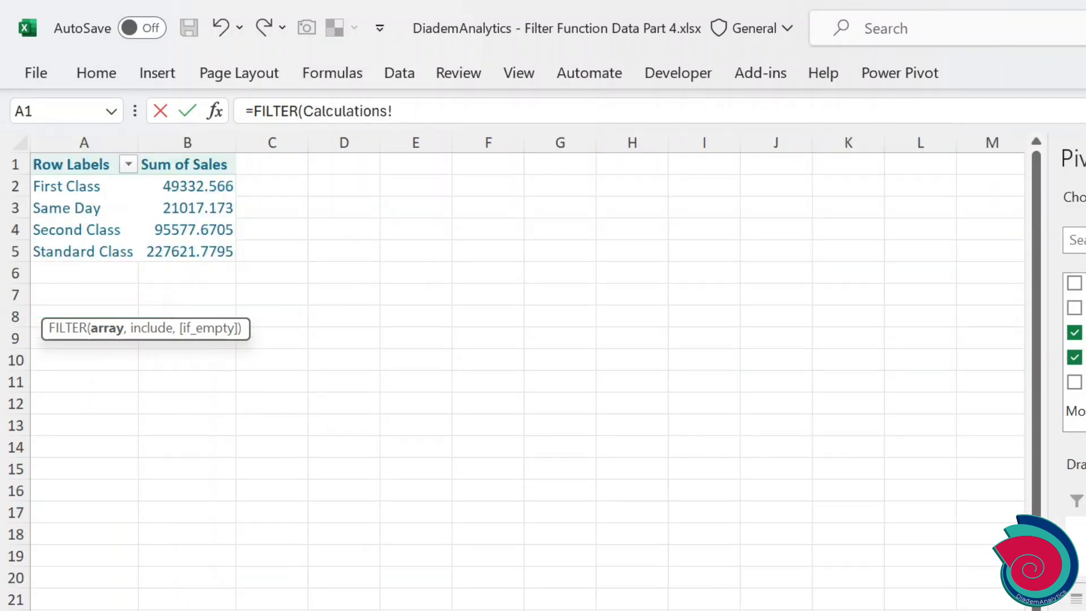
left_click(78, 186)
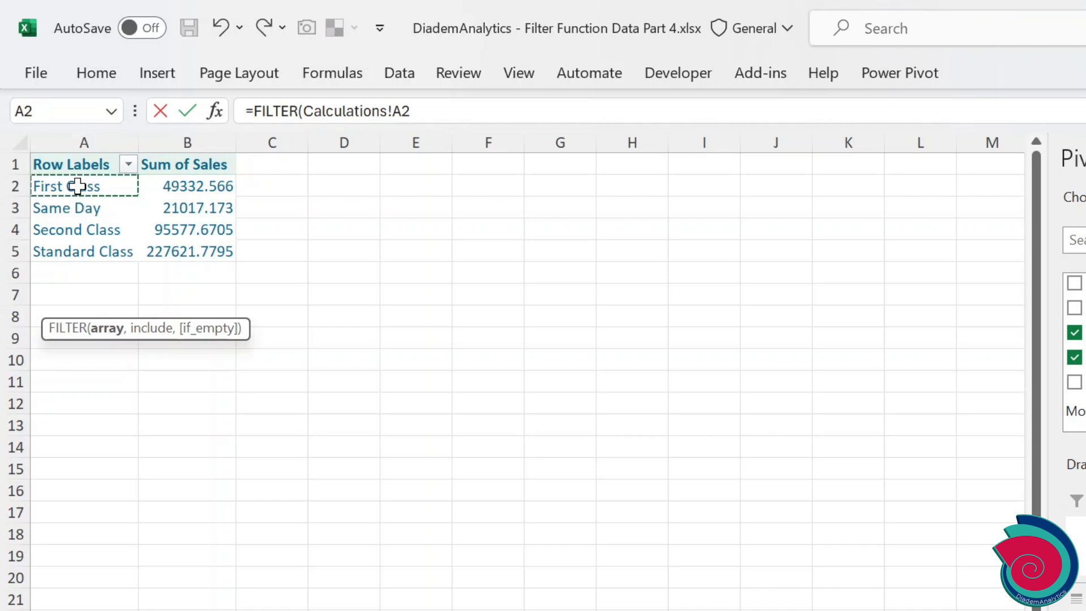
left_click_drag(77, 186, 140, 295)
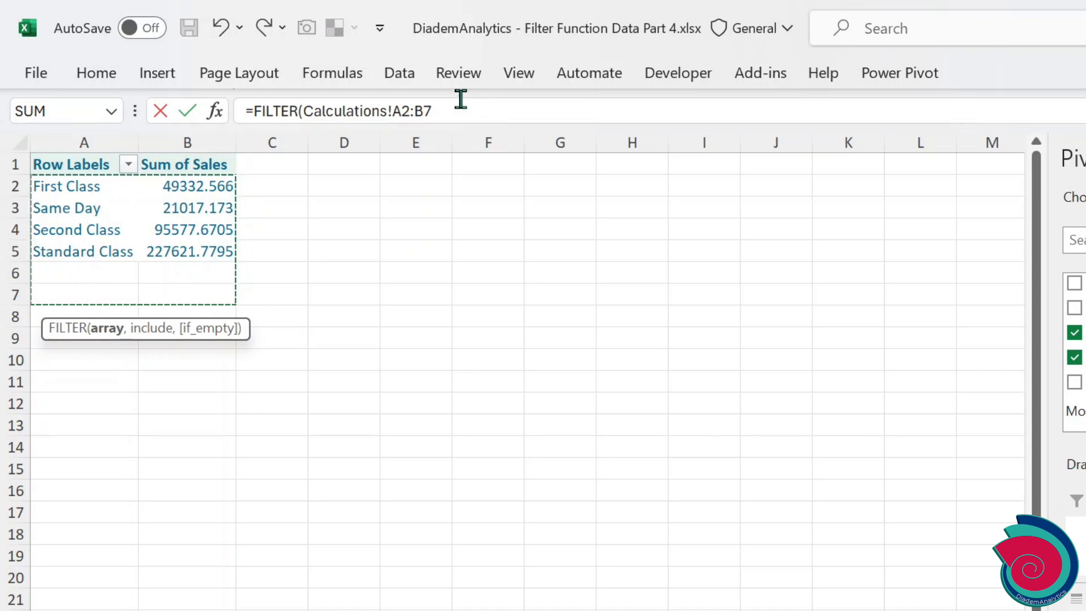
left_click(433, 110)
type("B")
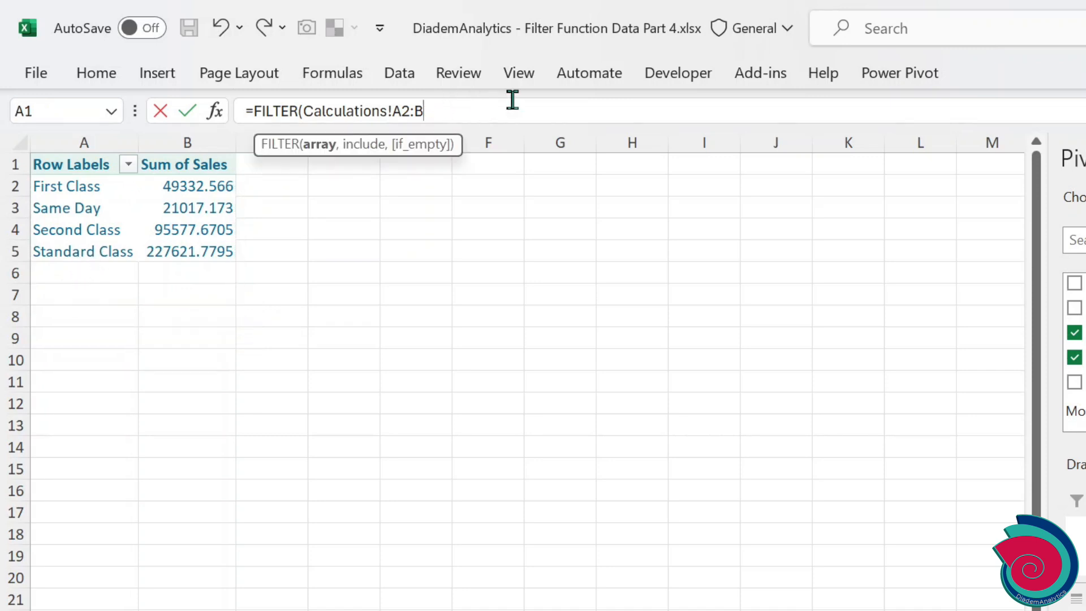
type("100,(")
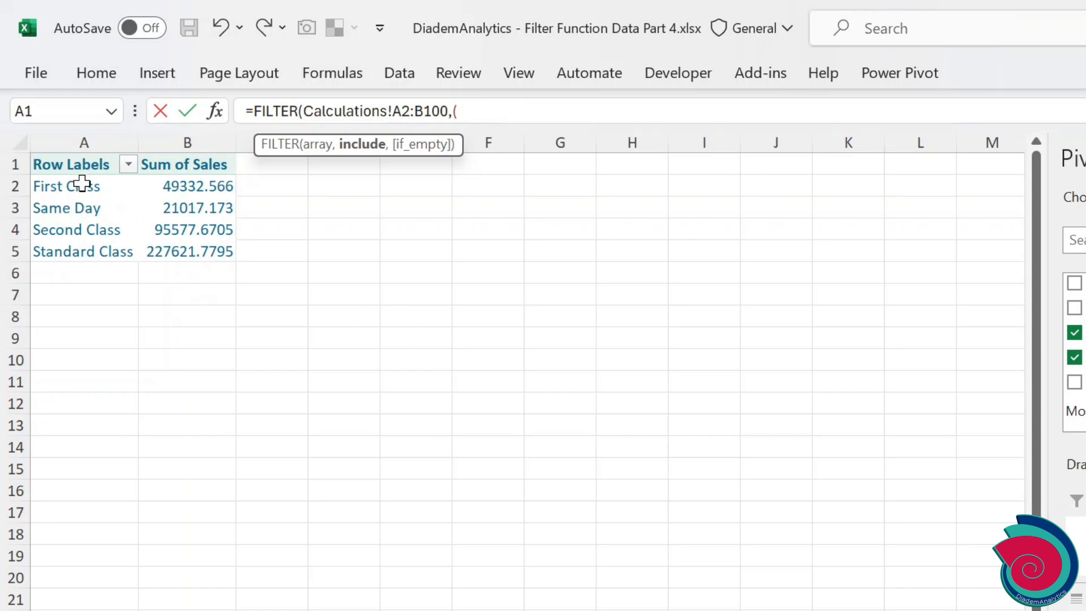
Add the include condition (Calculations!A2:A100<>"") to the FILTER formula, followed by a multiplication sign for a second condition.
left_click_drag(94, 186, 94, 311)
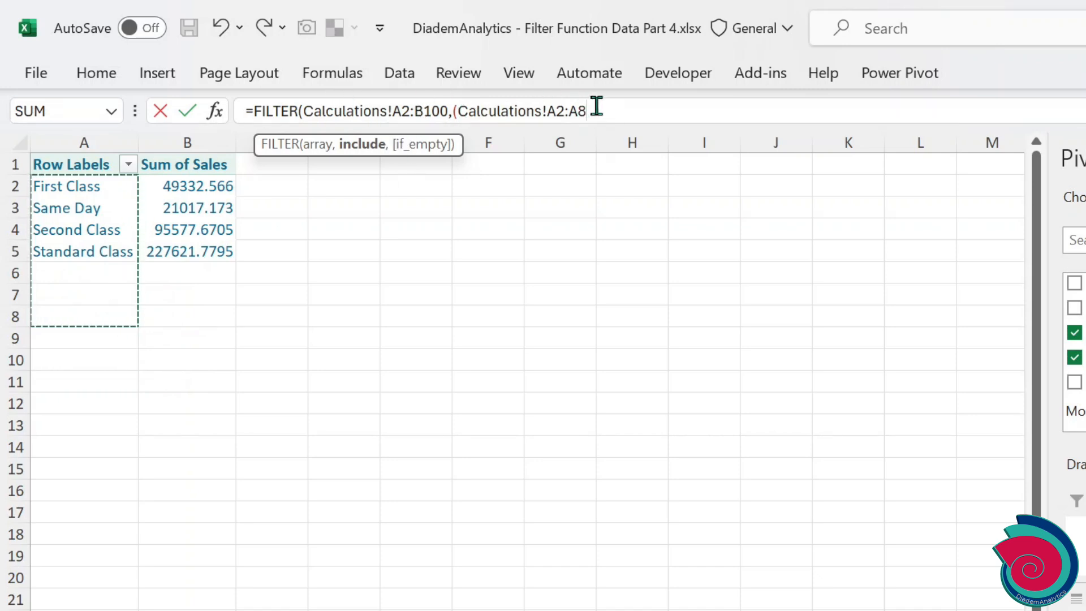
key("BackSpace")
type("100<>")
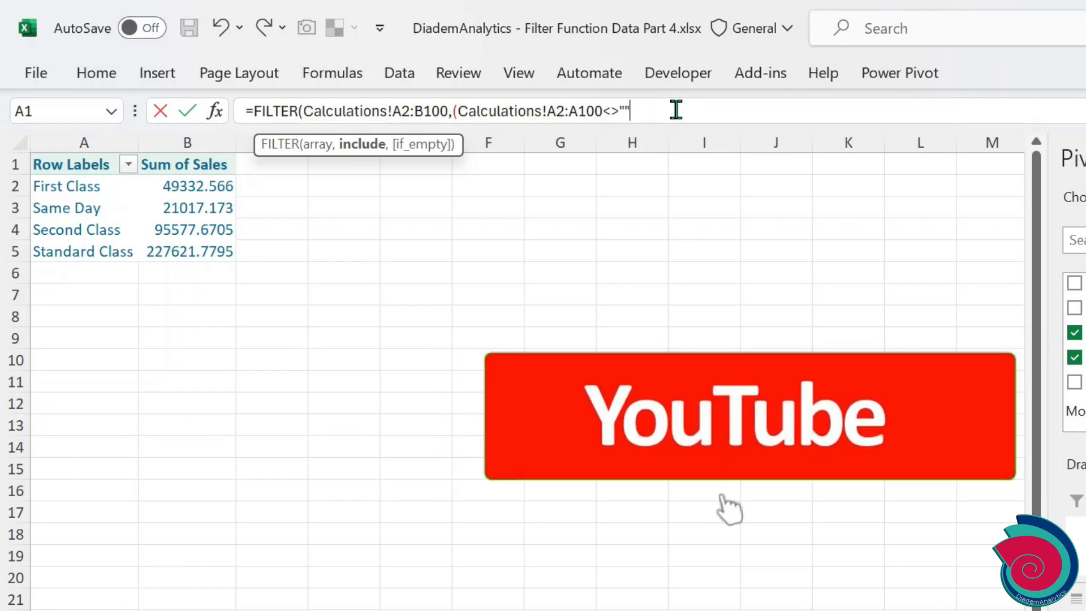
type(")")
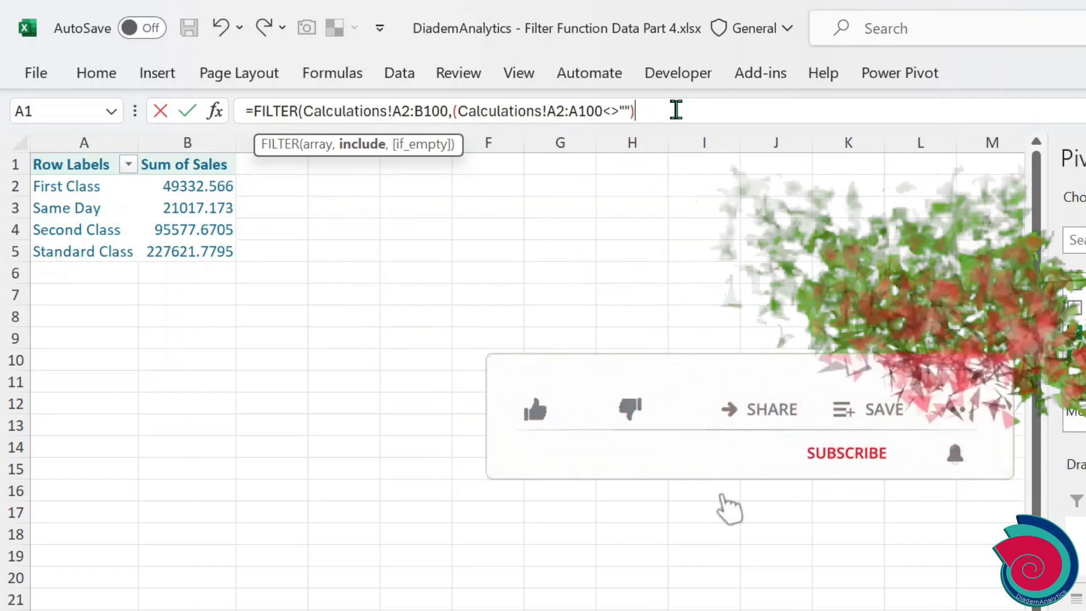
type("*")
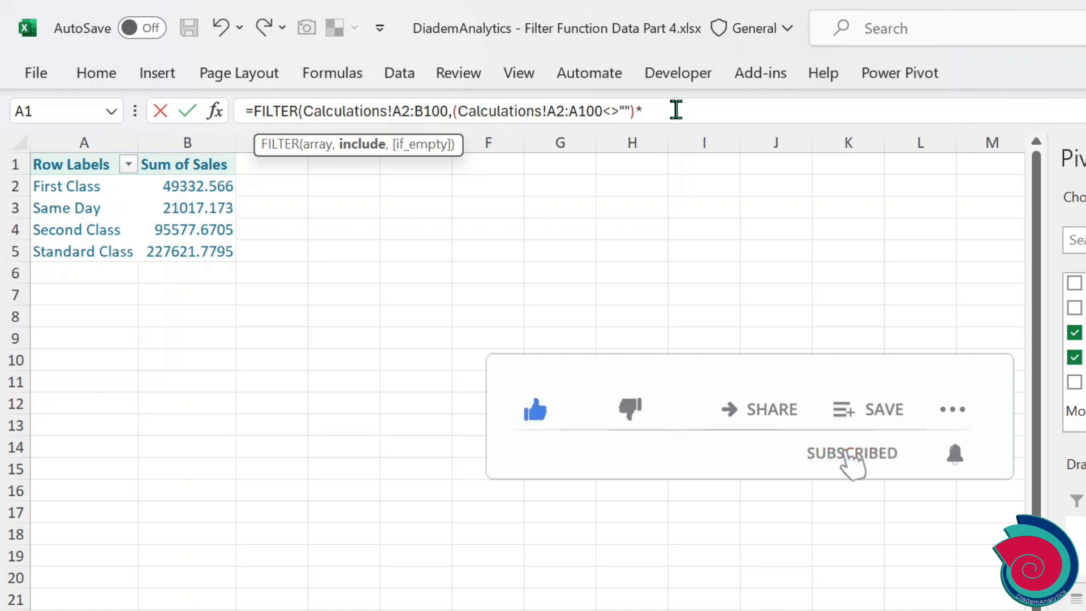
Begin the second include condition, comparing Calculations!B2:B100 as greater than or equal to a LARGE function.
type("(")
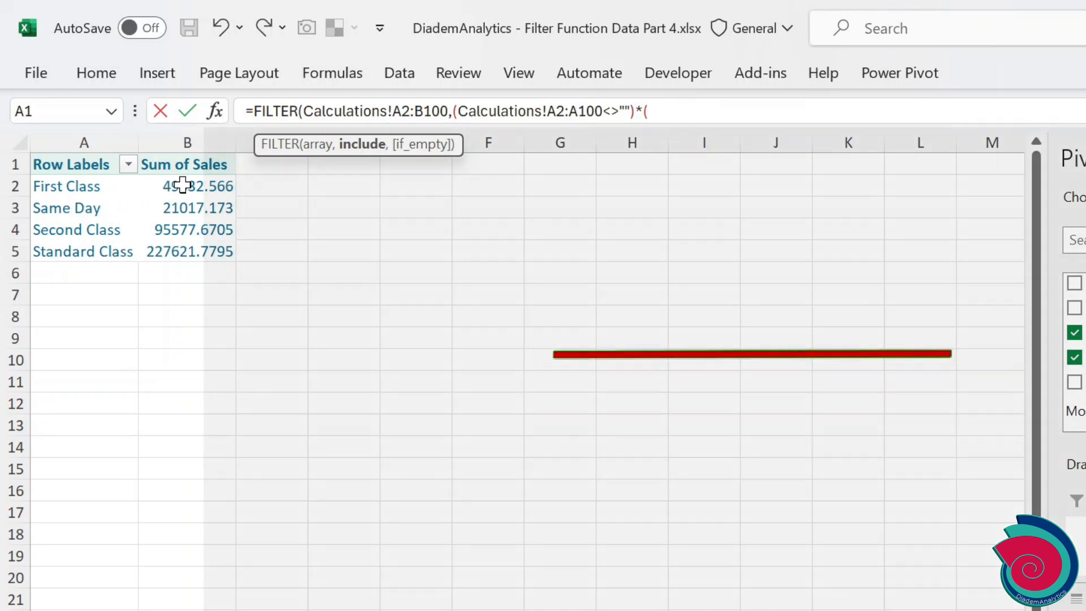
left_click_drag(181, 183, 187, 388)
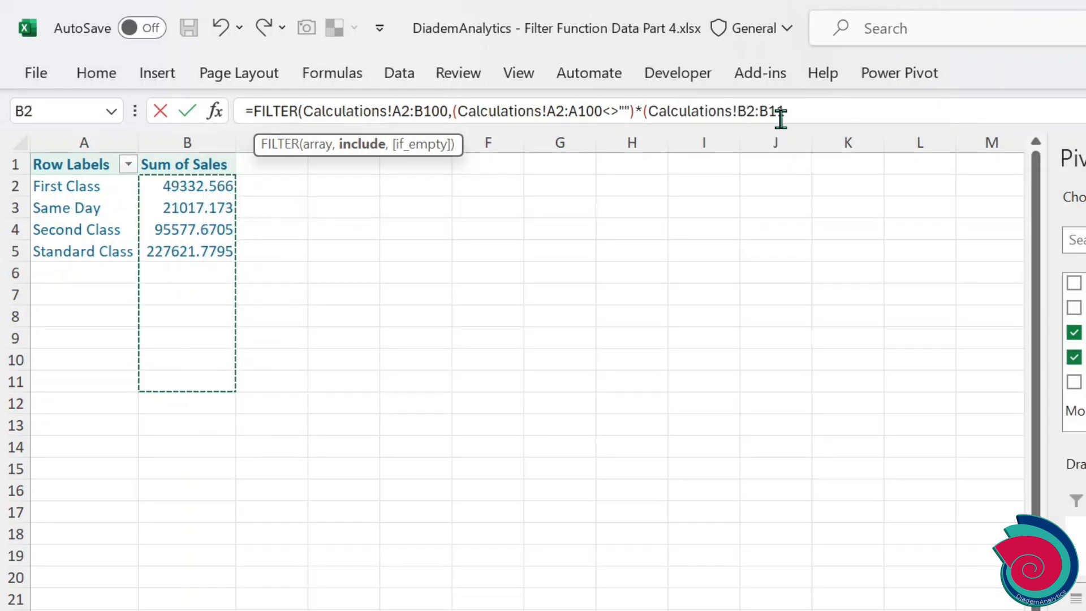
left_click(810, 112)
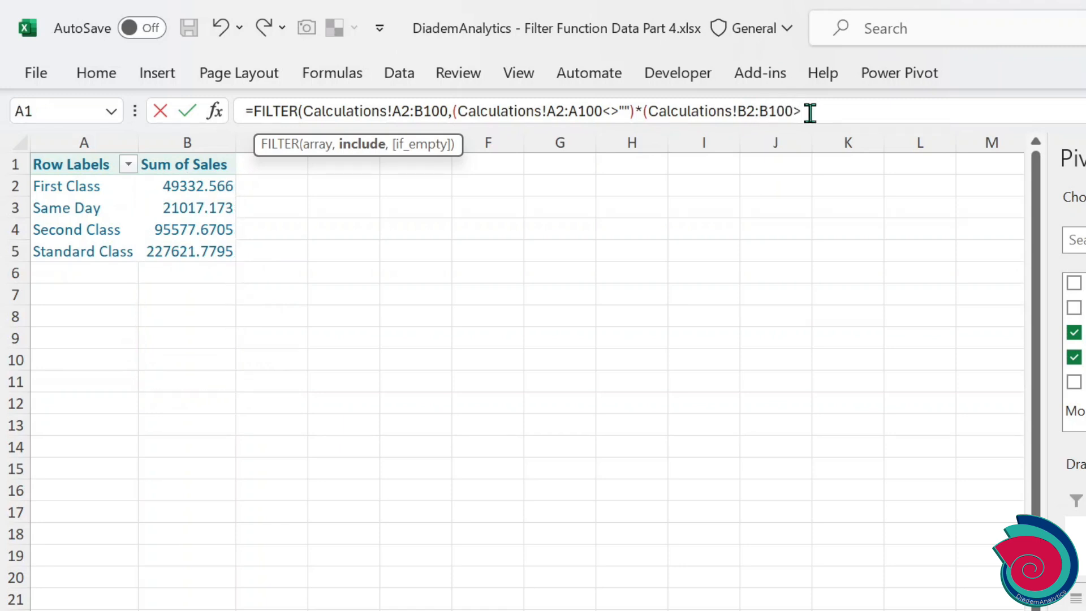
type("LA")
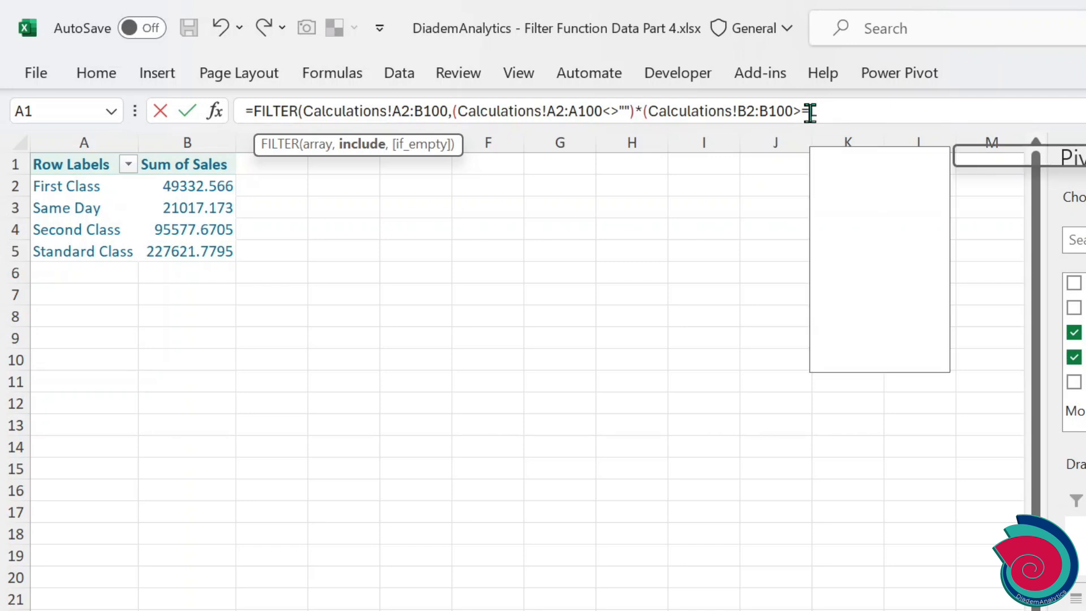
key("Down")
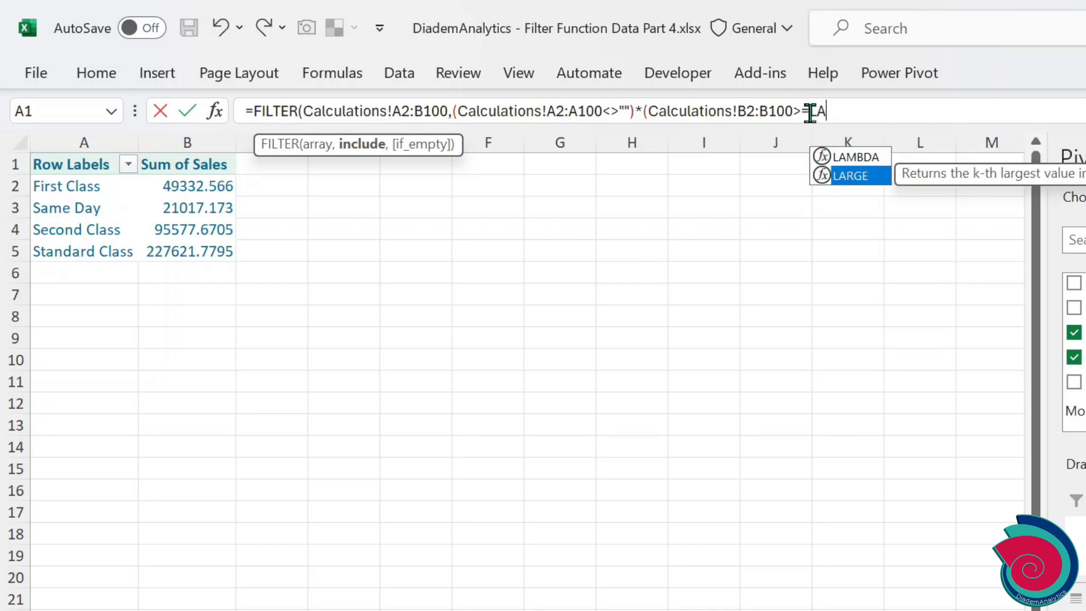
key("Tab")
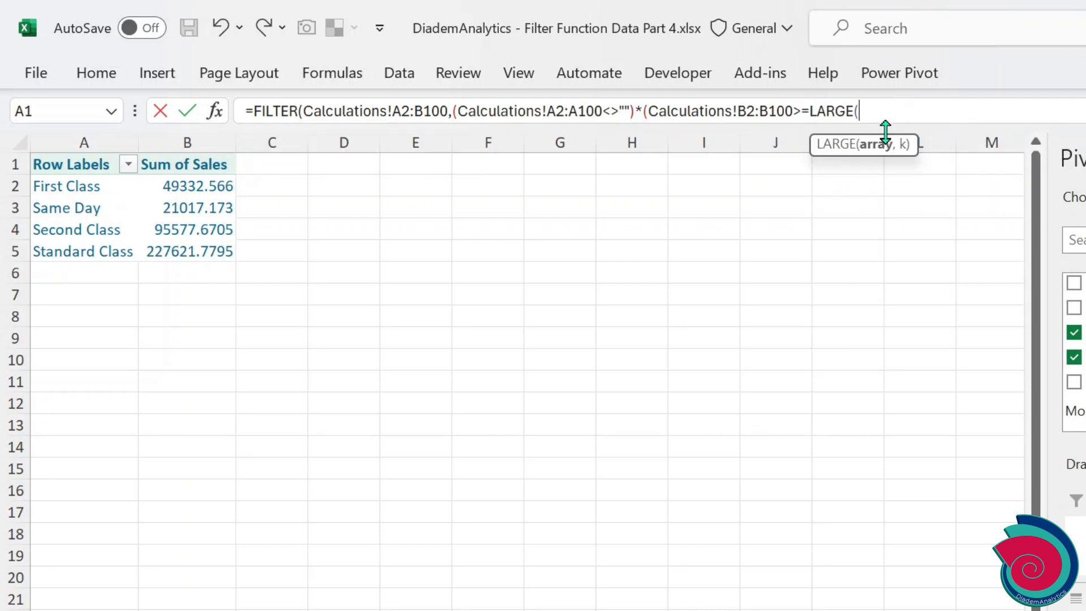
Give LARGE the array Calculations!B2:B100 copied from the condition and a k of 2, and close the condition.
left_click_drag(649, 109, 792, 112)
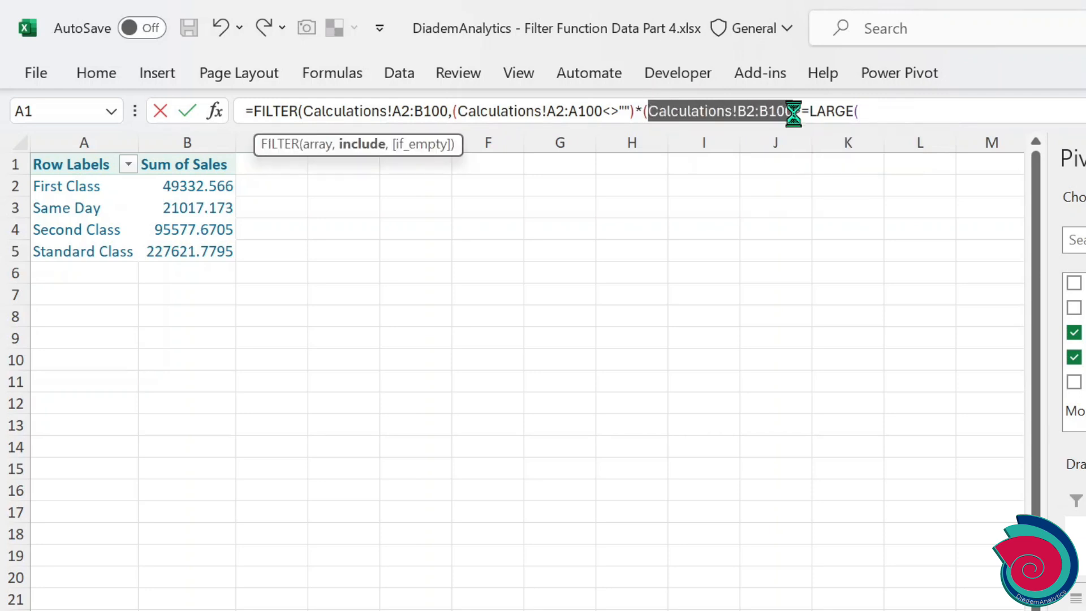
left_click(901, 113)
key("ctrl+v")
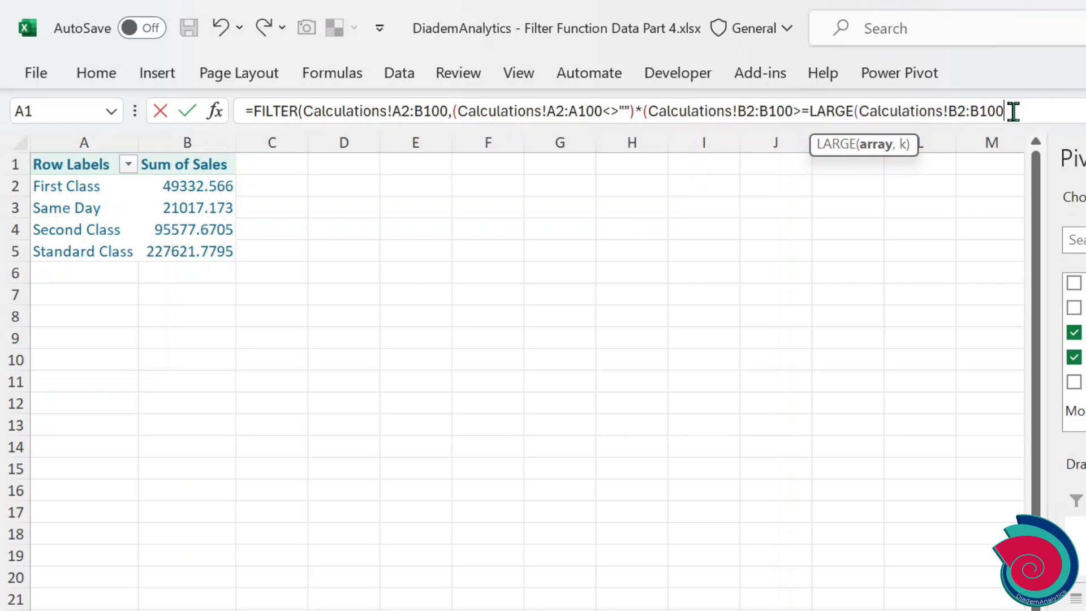
type(",")
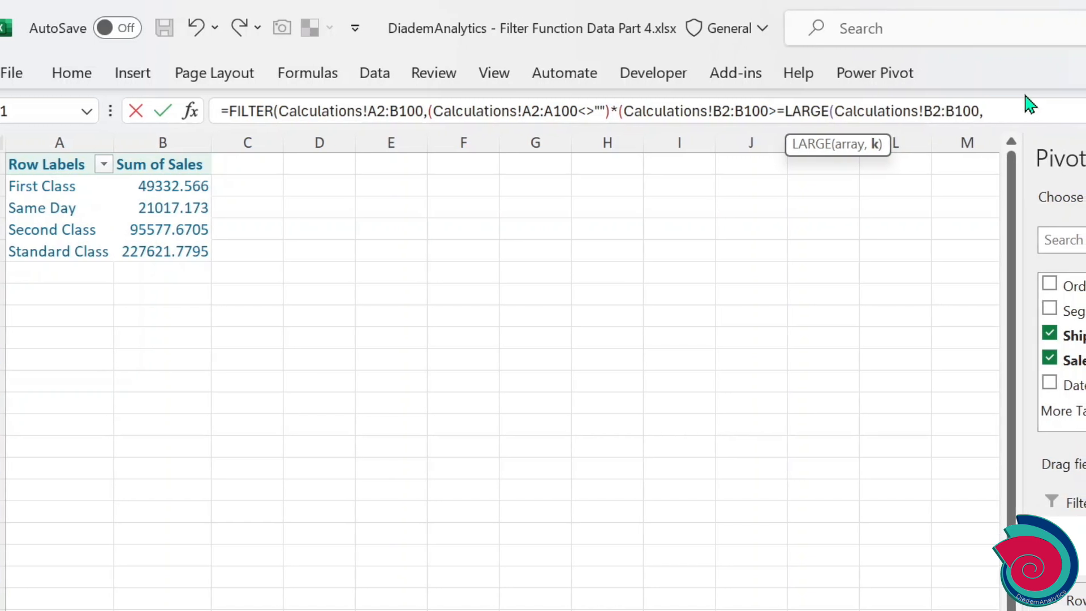
type("10")
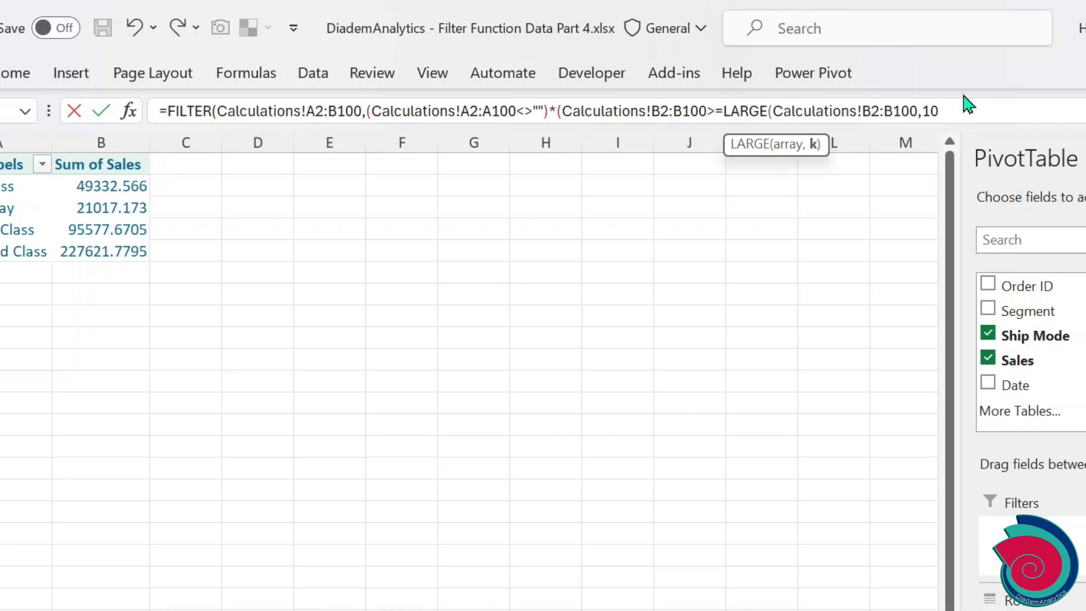
key("BackSpace")
key("BackSpace")
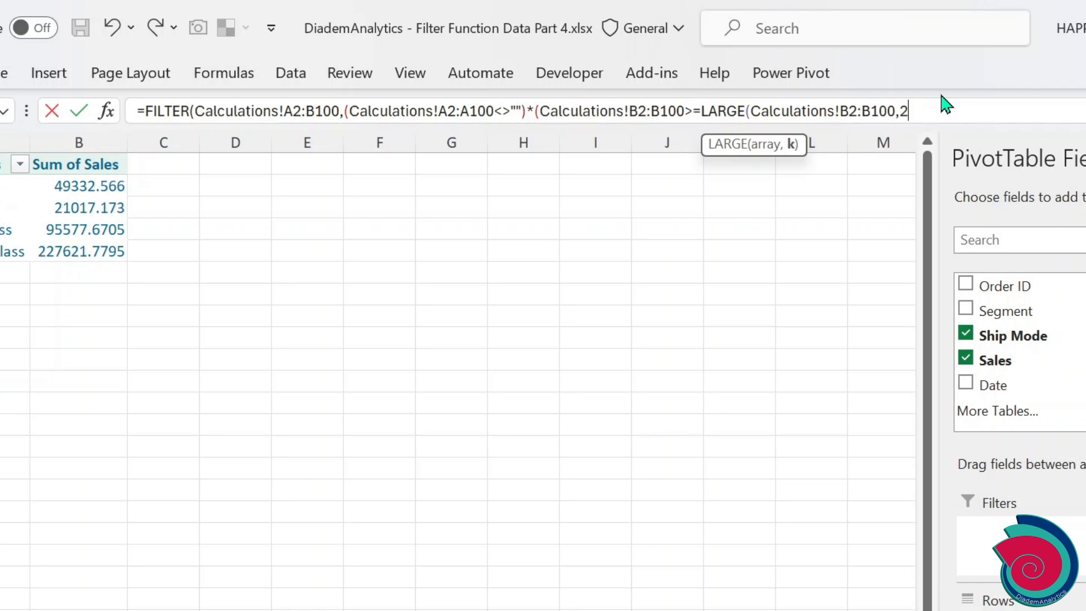
type("2)")
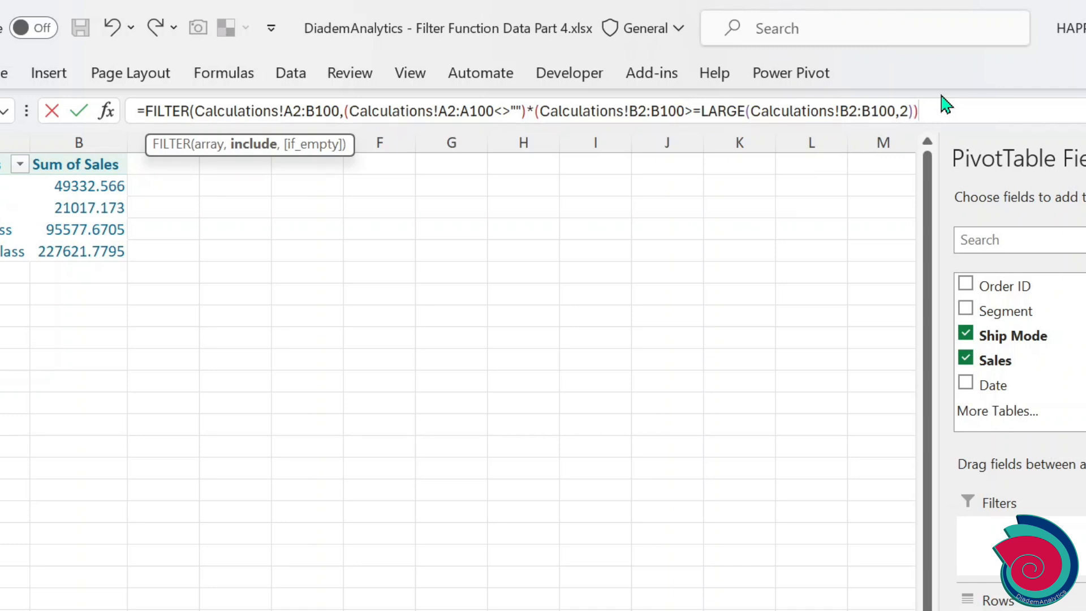
Set FILTER's if_empty argument to "No Data" and enter the formula in A6.
type(",\"No")
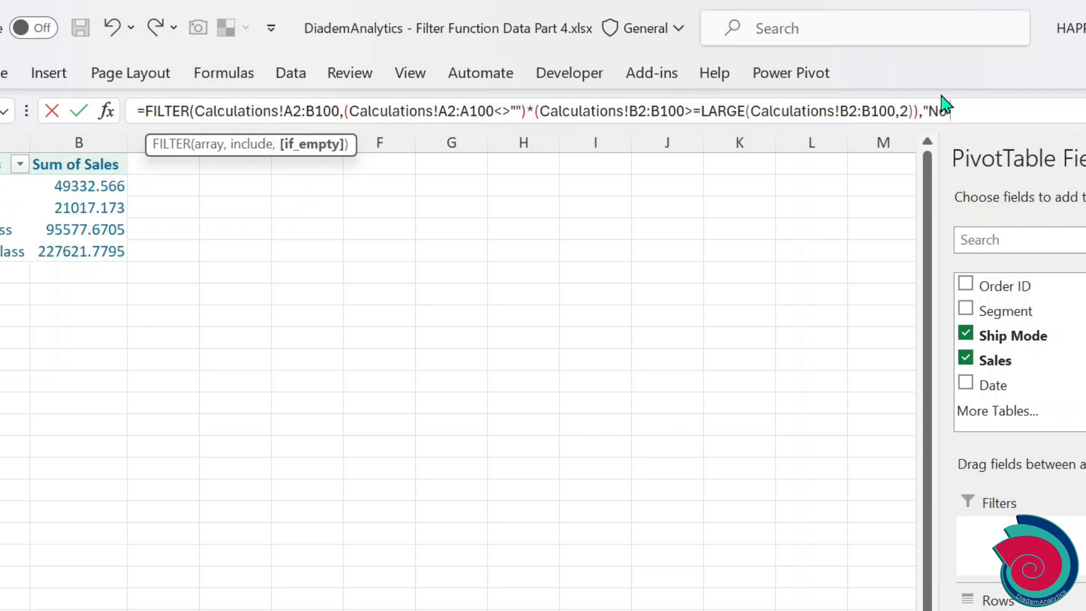
type("Data")
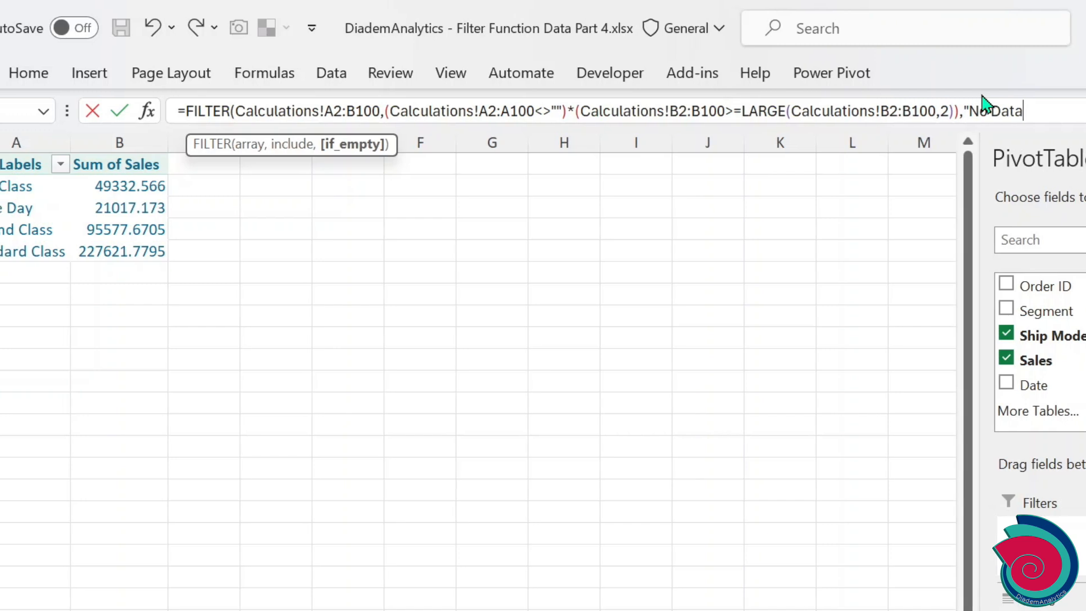
type("\"")
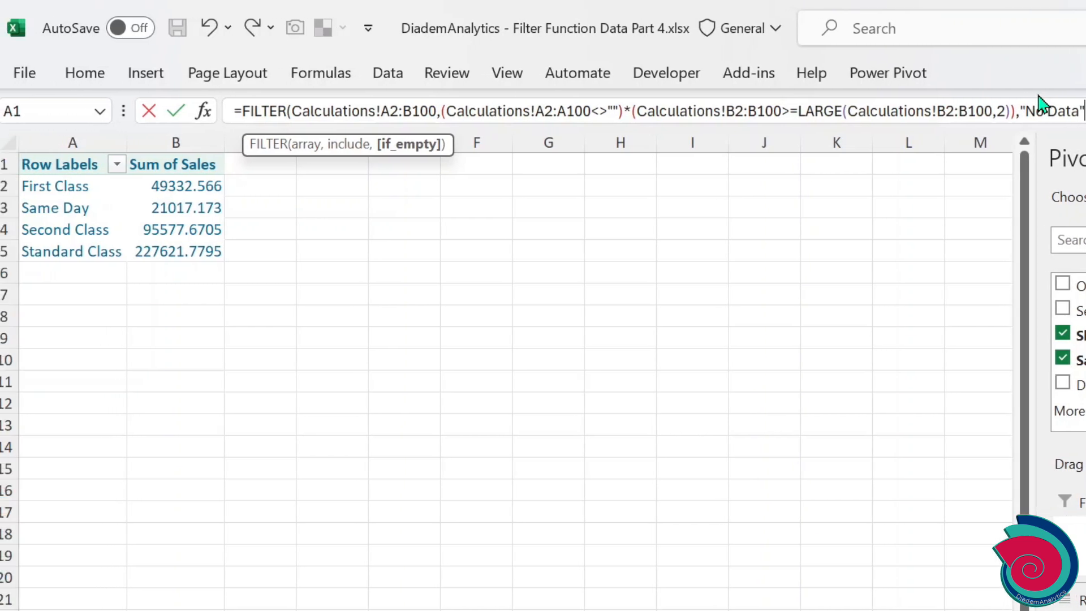
key("Return")
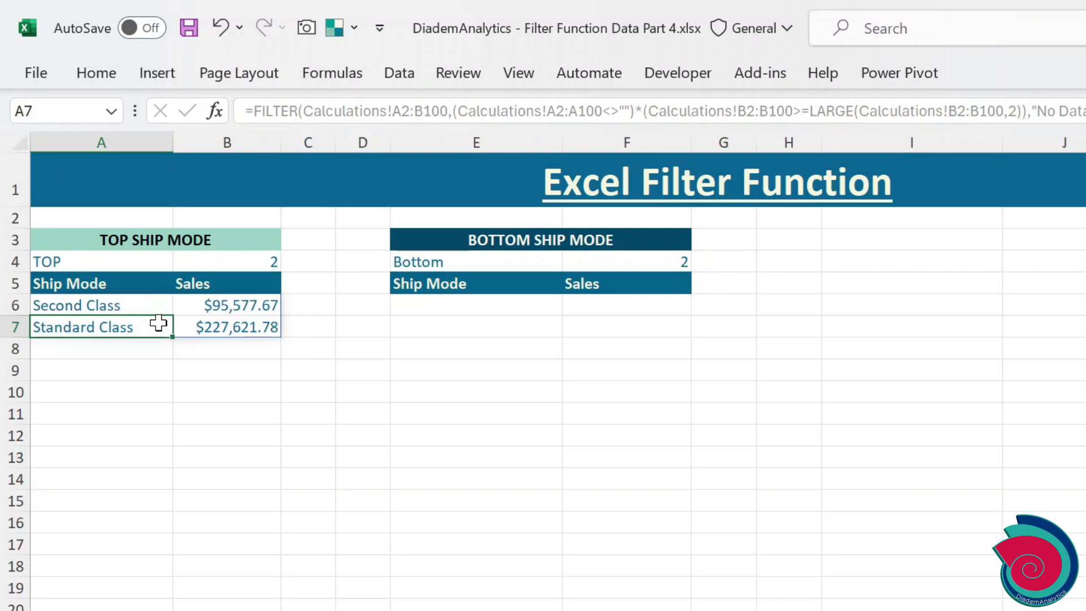
Wrap the FILTER formula in cell A6 in a SORT function.
left_click_drag(141, 306, 227, 323)
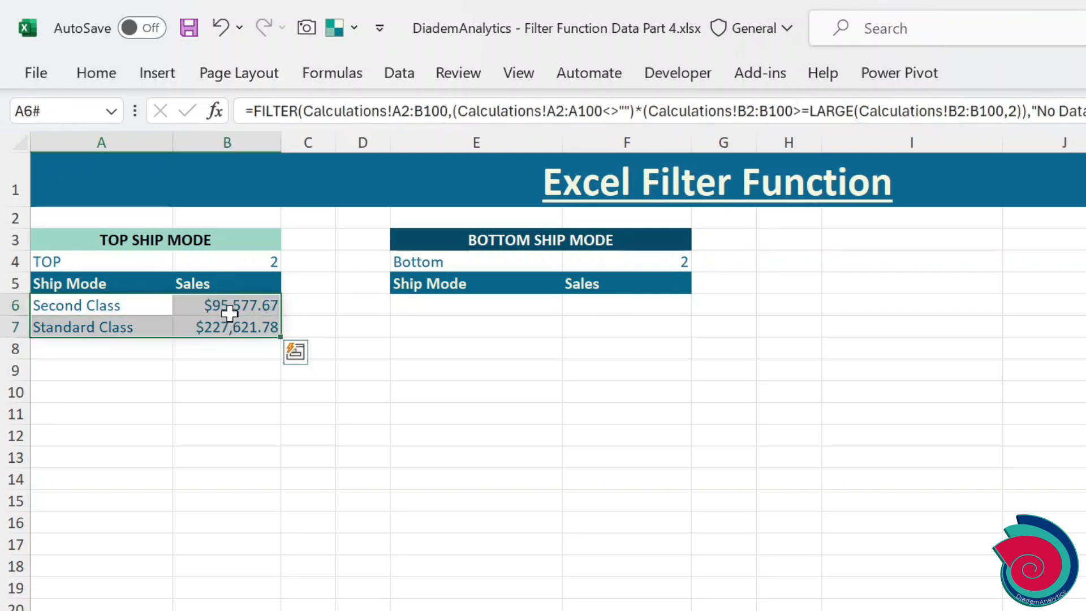
left_click(234, 310)
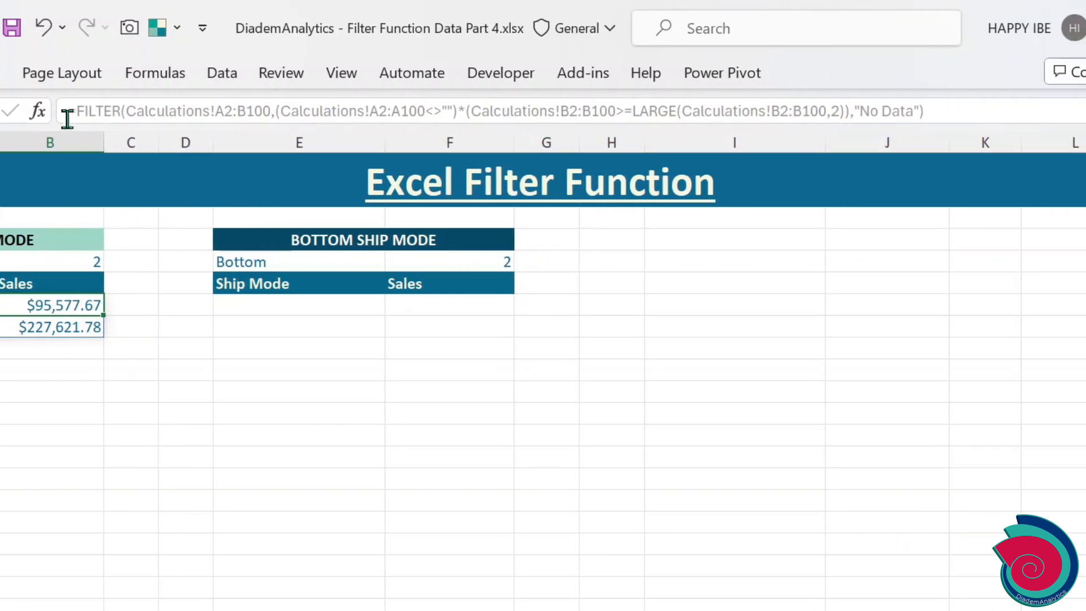
left_click(0, 305)
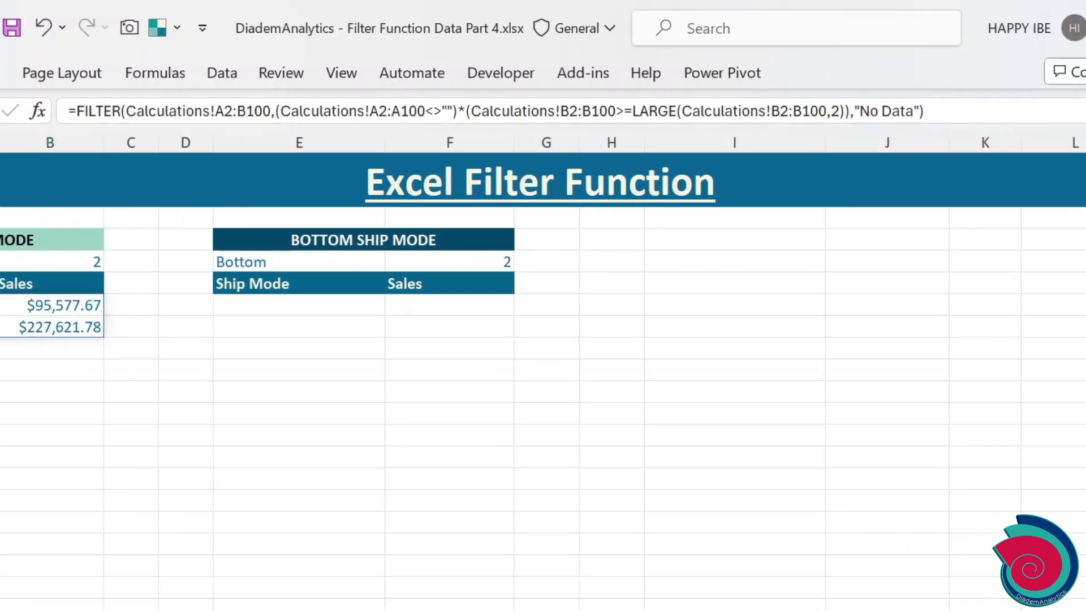
left_click(78, 112)
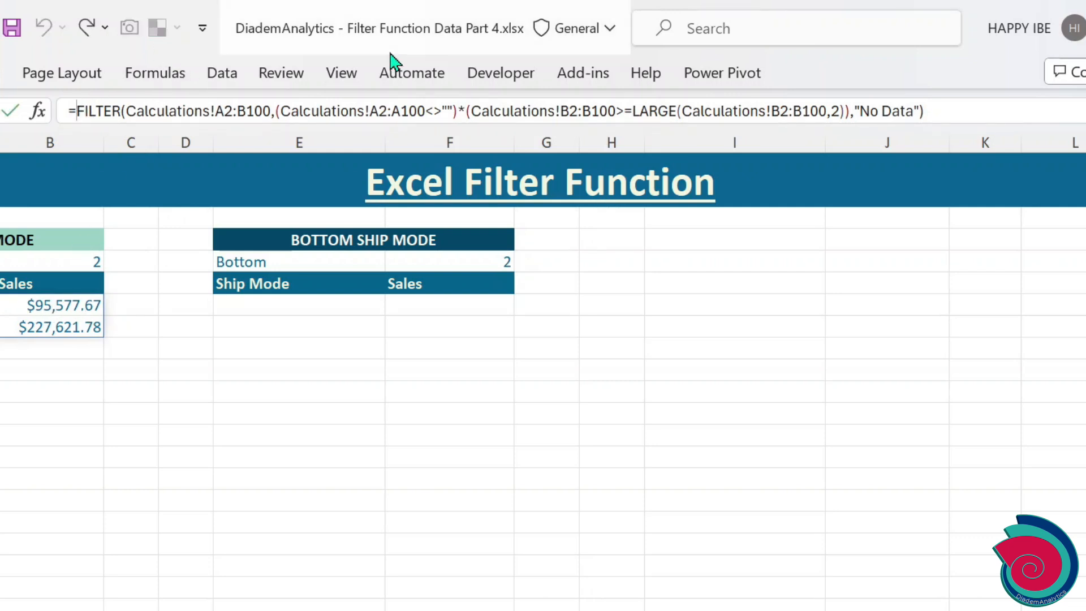
type("So")
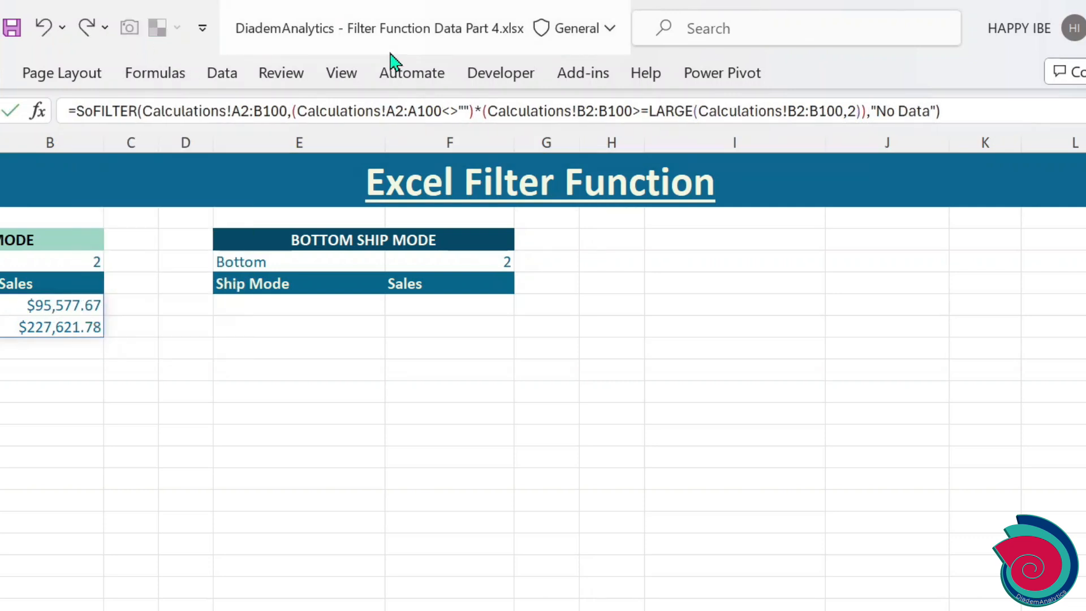
type("rt")
key("Tab")
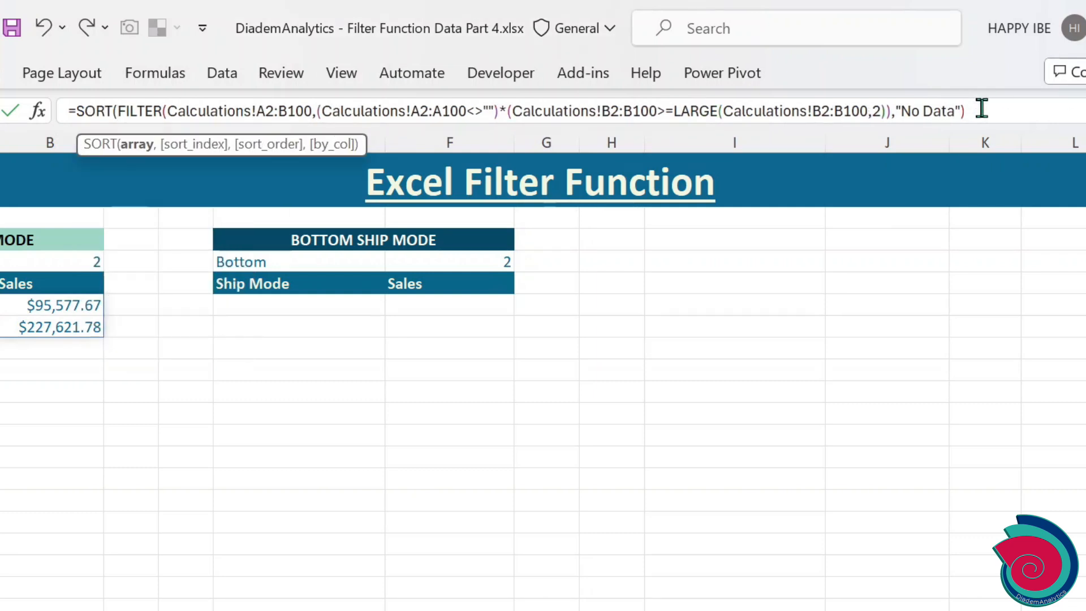
Set SORT to order by column 2 in descending order (-1), close the function and enter the formula.
type(",")
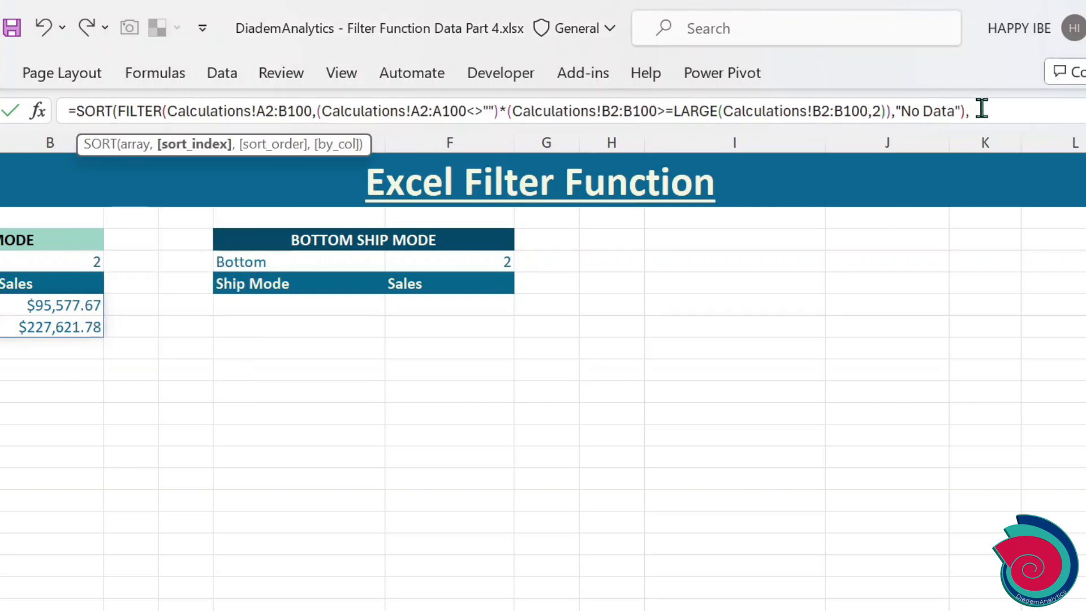
type("2,")
key("Down")
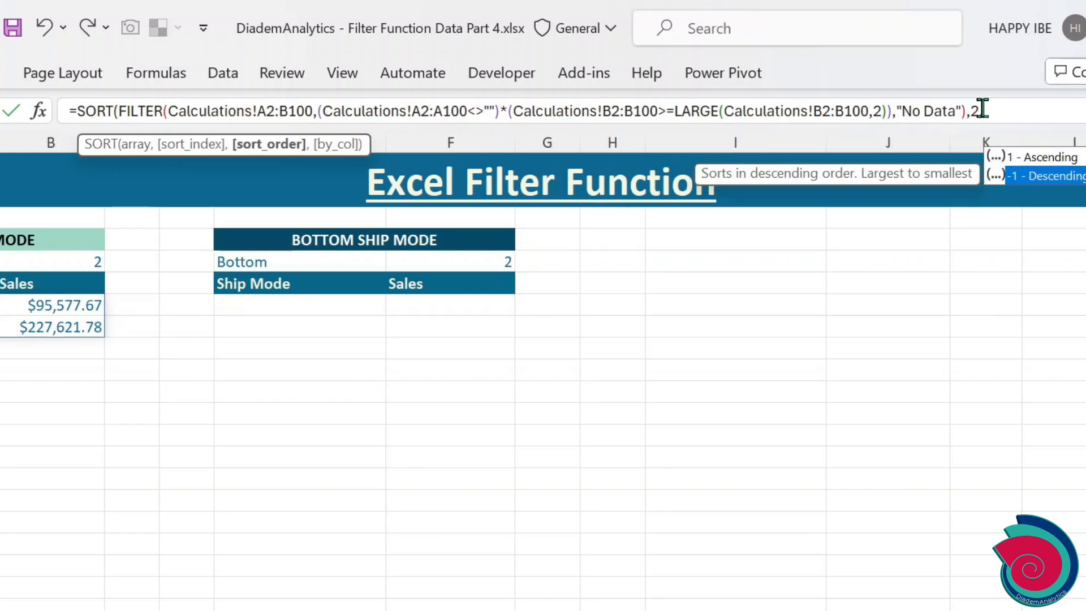
key("Tab")
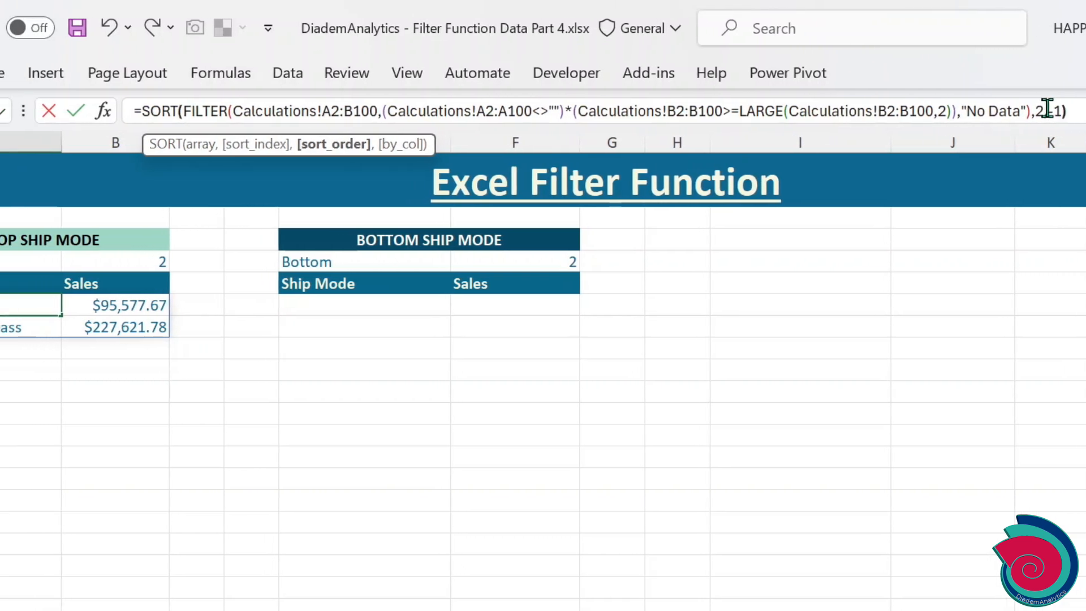
type(")")
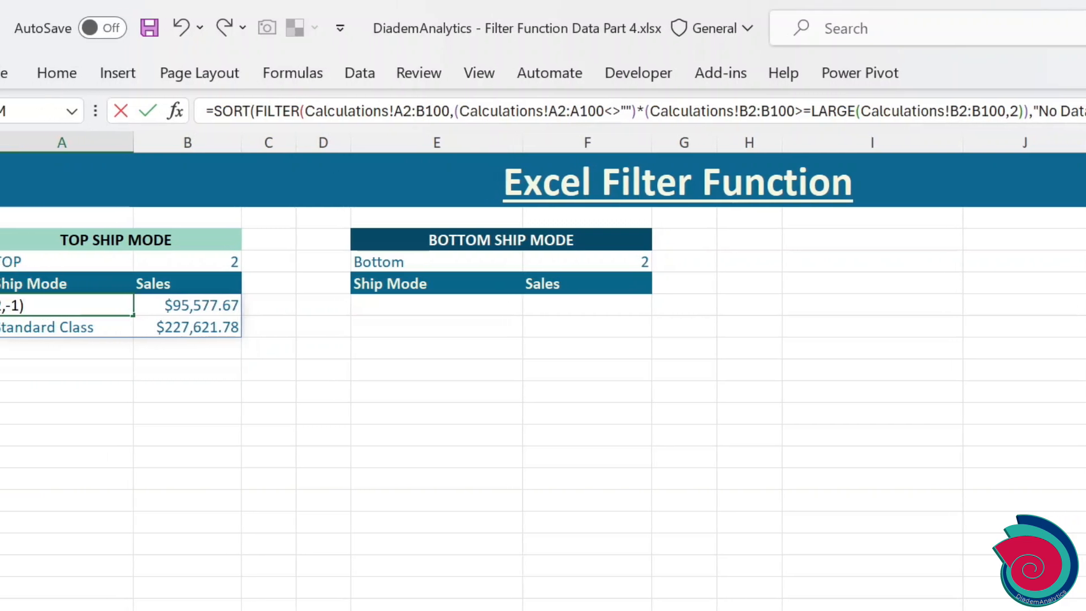
key("Return")
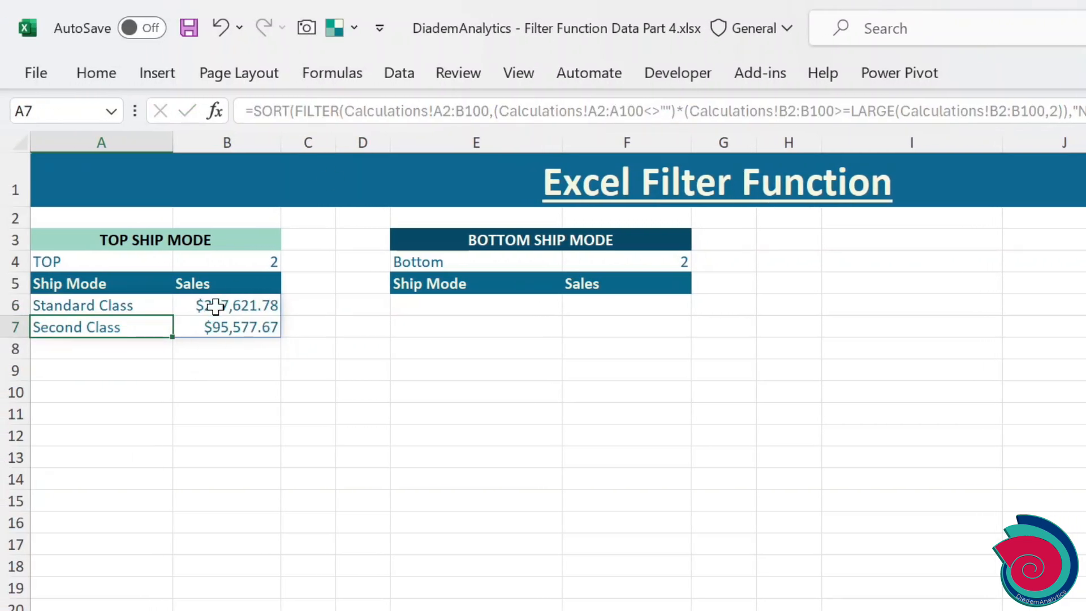
Examine the sorted ship modes and sales in A6:B7 and the formula in A6.
left_click_drag(142, 305, 202, 303)
left_click(113, 305)
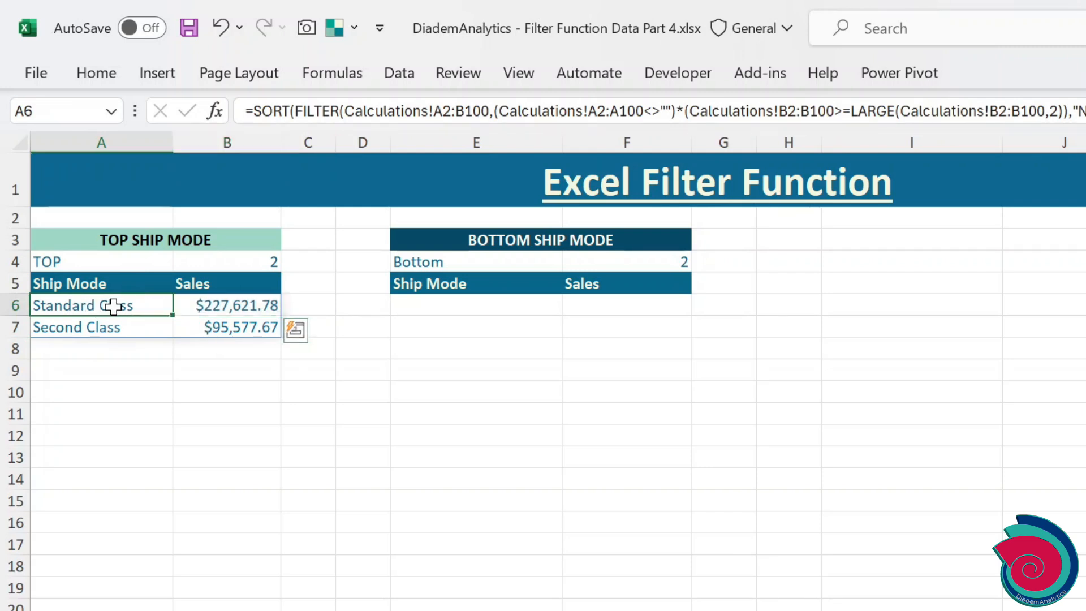
left_click(239, 303)
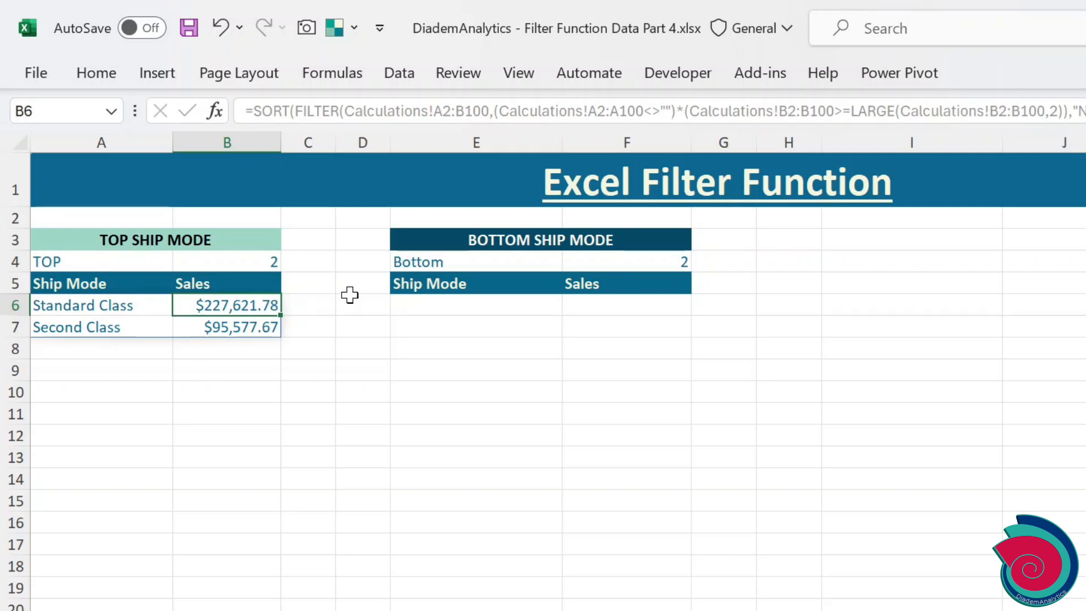
left_click(105, 301)
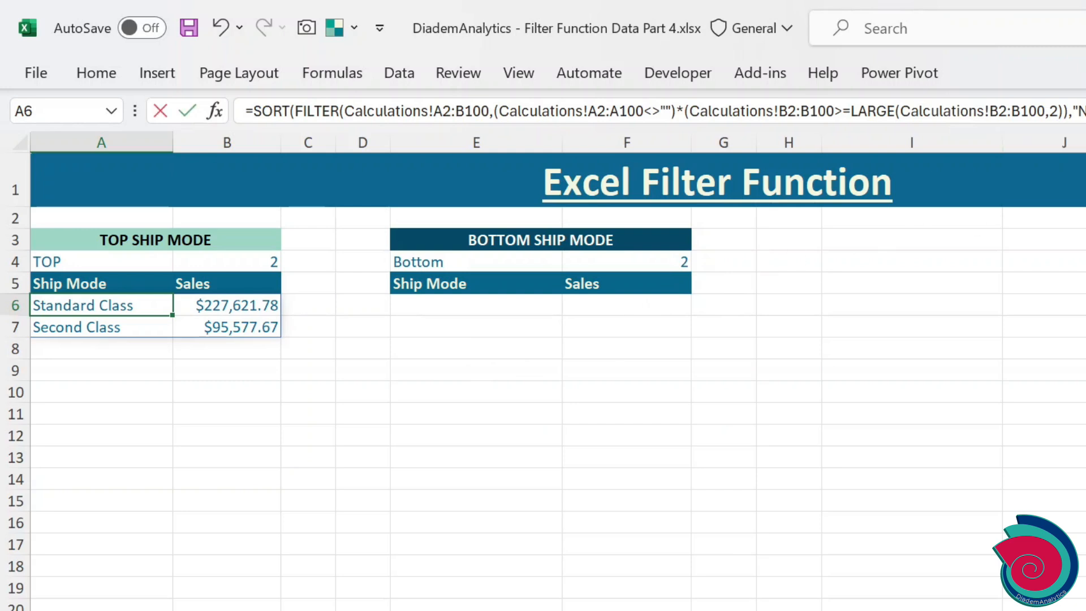
key("F2")
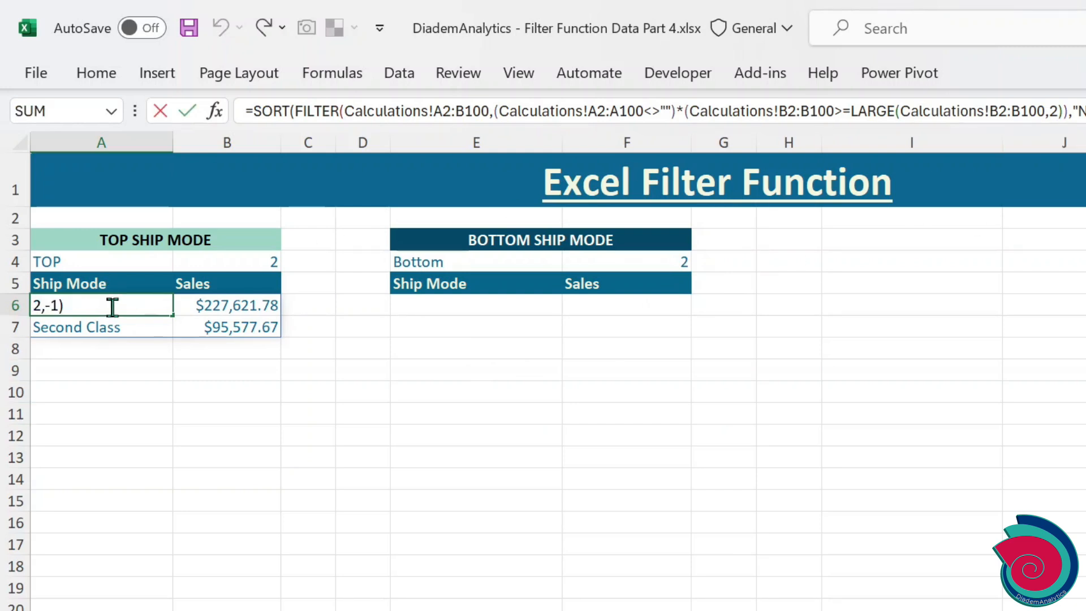
key("Return")
Replace LARGE's fixed k value in the A6 formula with a reference to cell B4 and enter the formula.
left_click(92, 305)
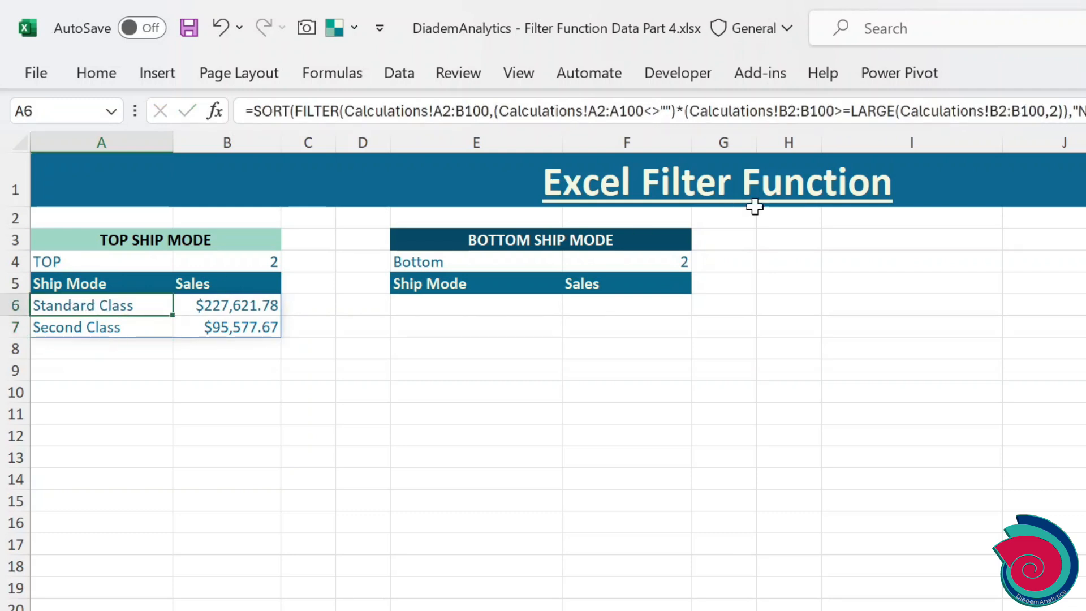
left_click(1055, 111)
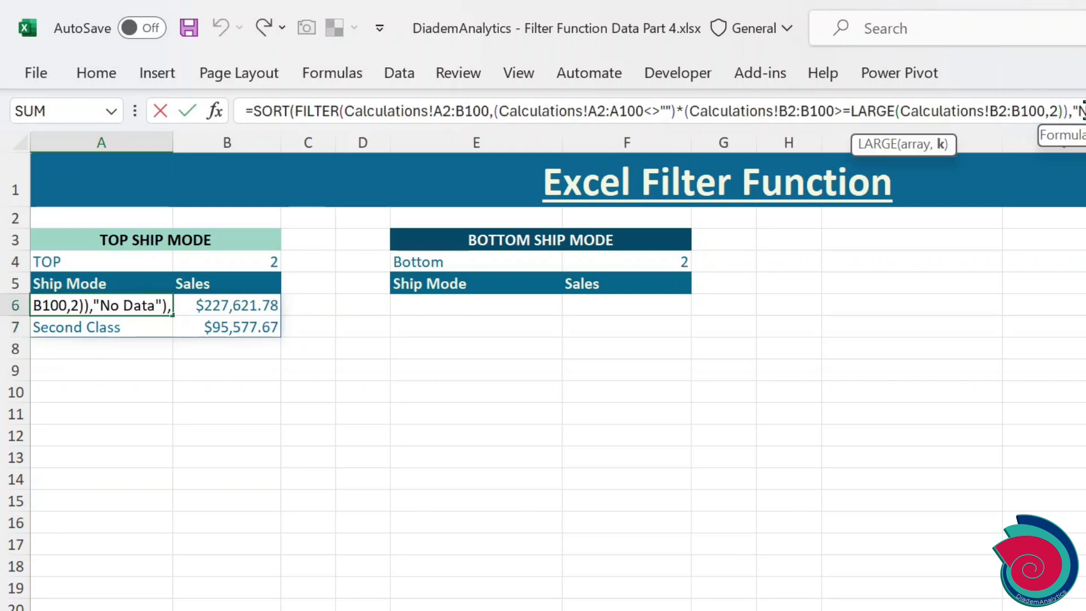
key("BackSpace")
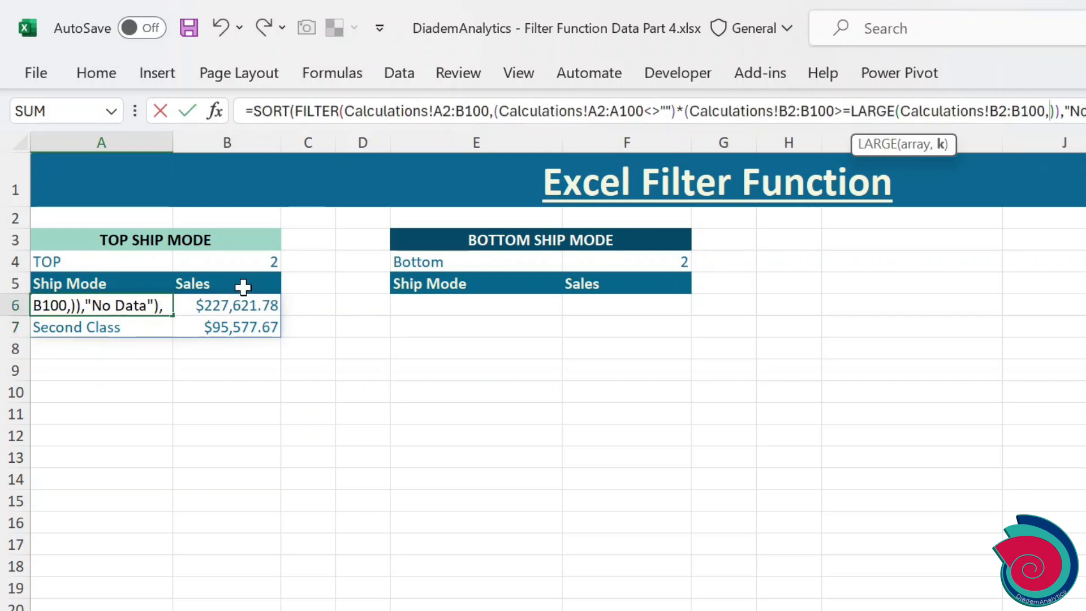
left_click(243, 262)
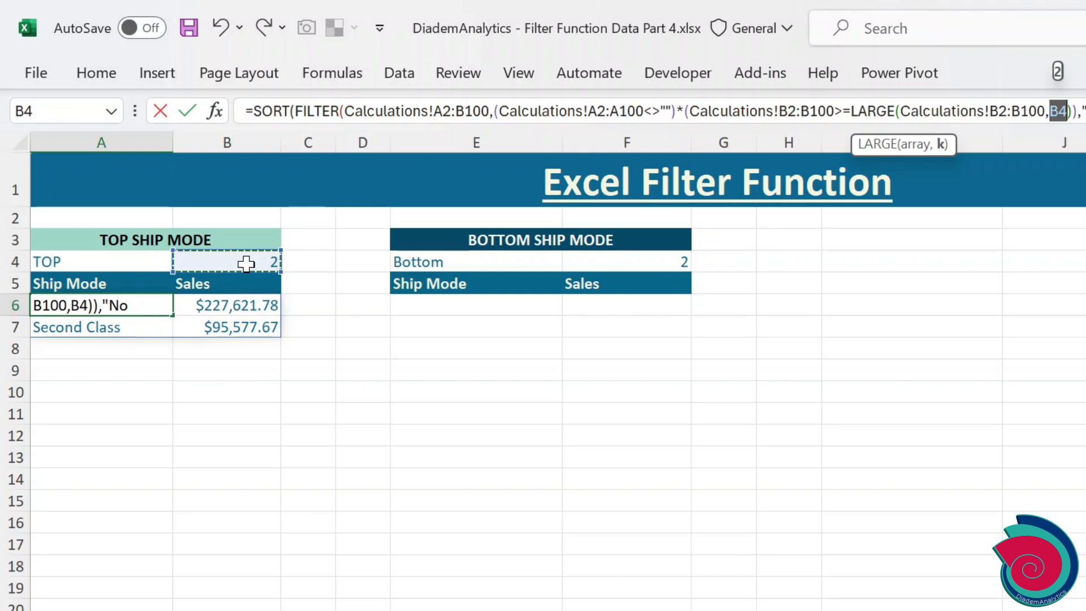
key("Return")
Test the top ship mode list by setting the TOP count in B4 to 3 and 1, and return it to 2.
left_click(261, 261)
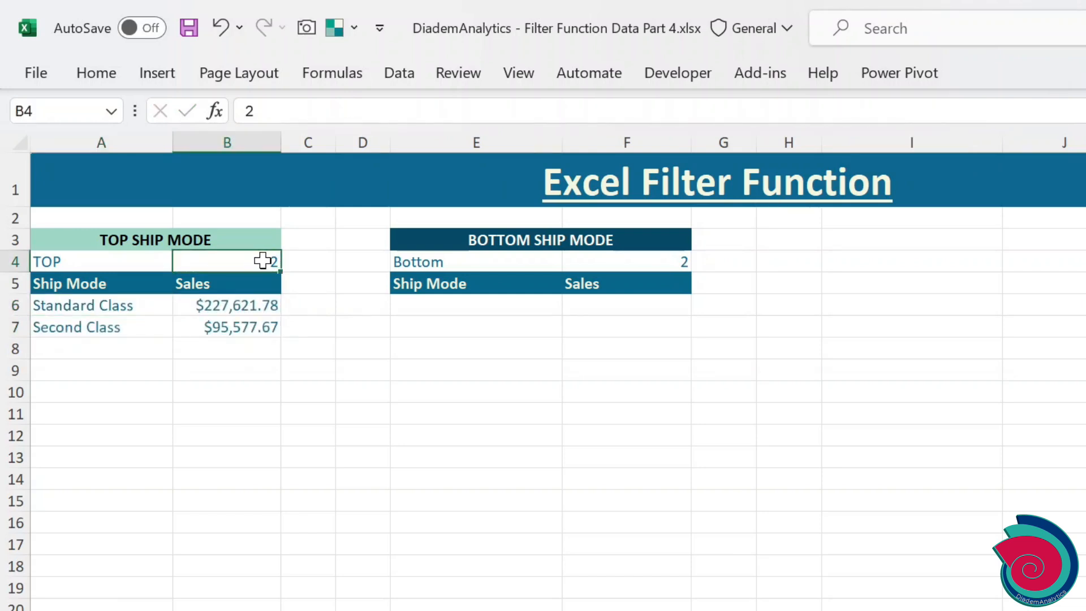
type("3")
key("Return")
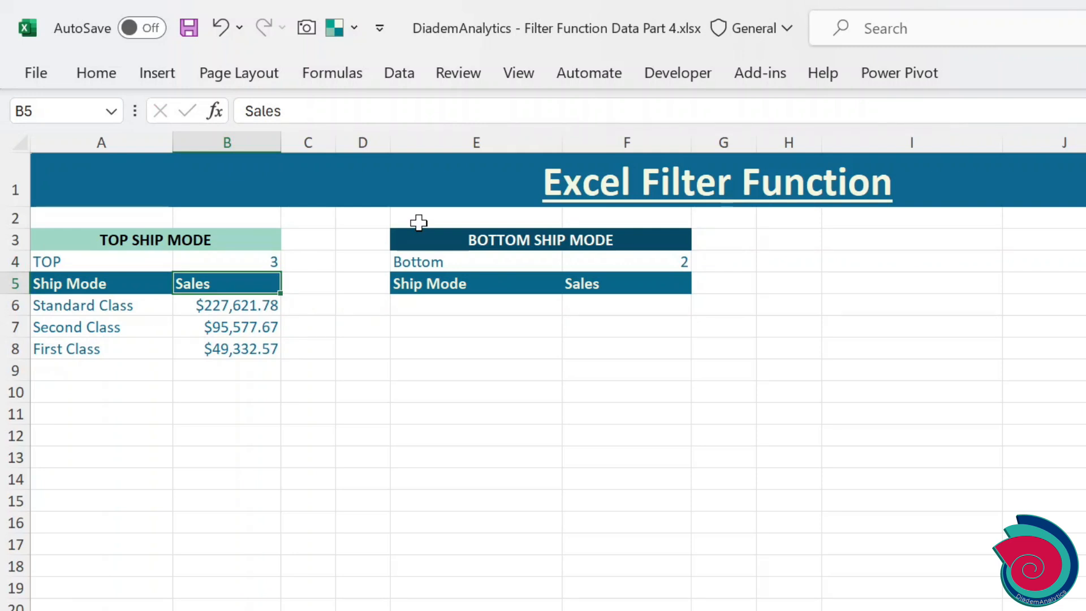
key("Up")
type("1")
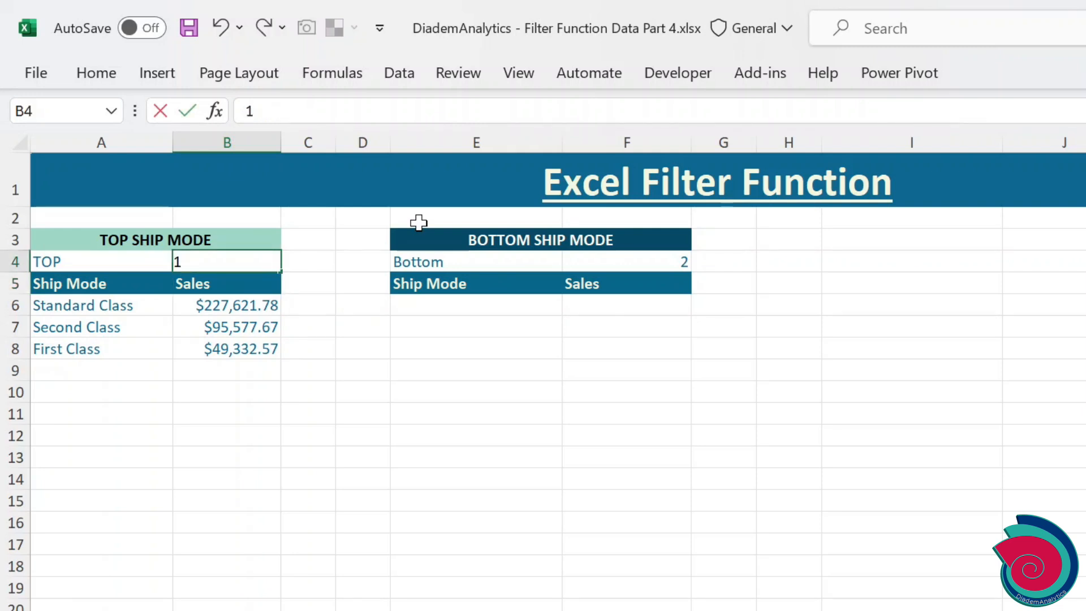
key("Return")
key("Up")
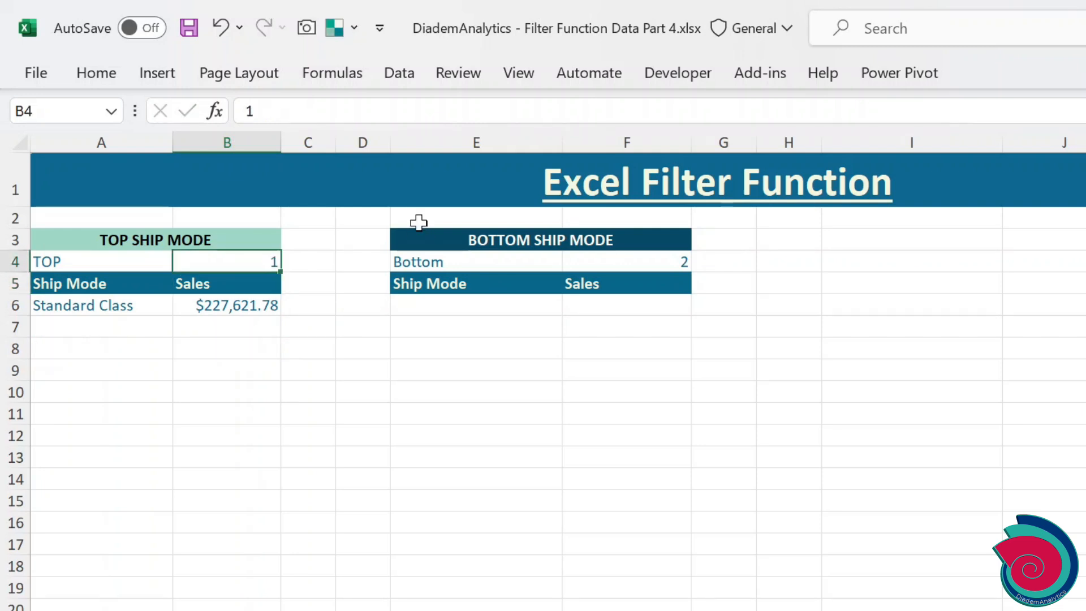
type("2")
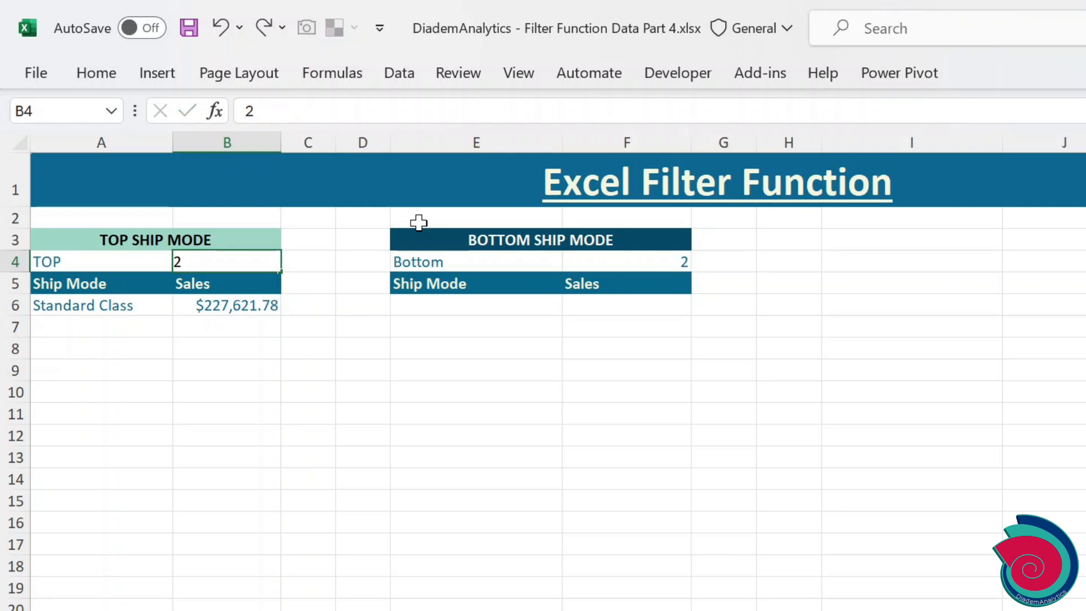
key("Return")
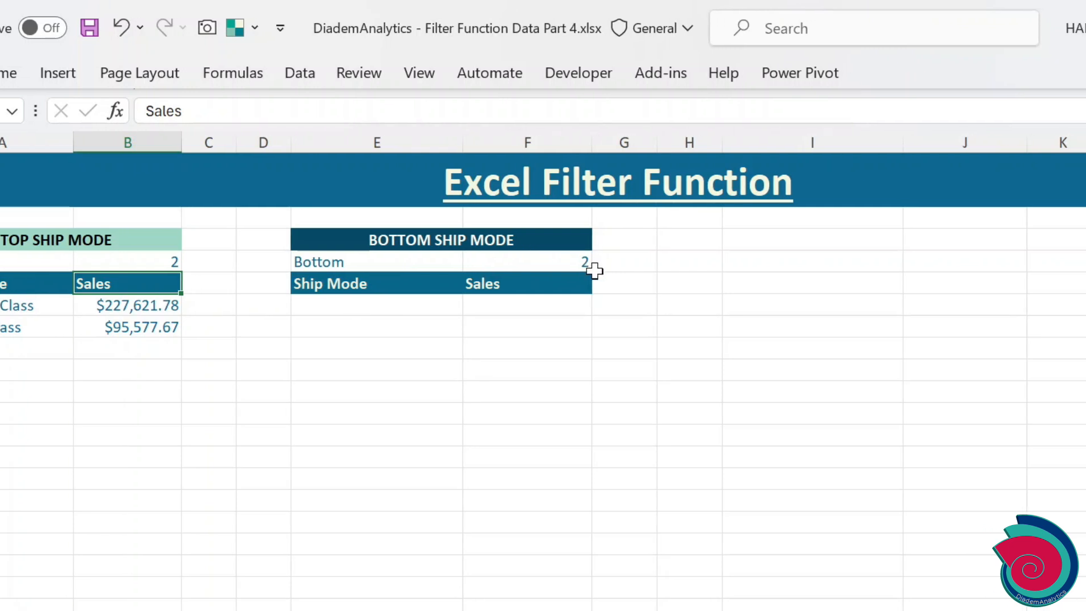
Copy the full formula text from A6 into cell E6 under the BOTTOM SHIP MODE header.
left_click(19, 306)
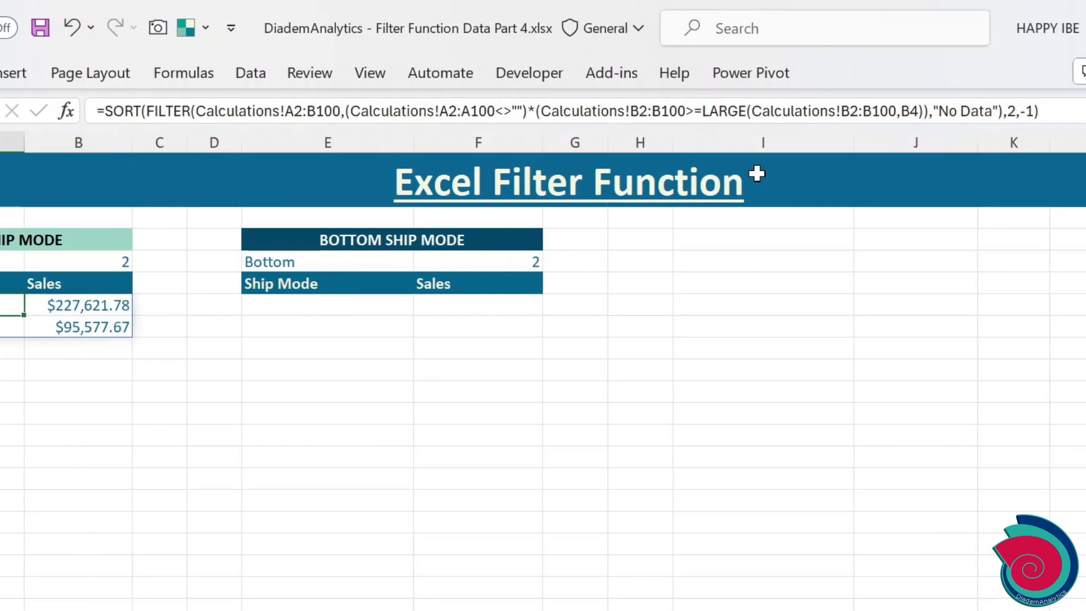
left_click_drag(1060, 110, 90, 111)
key("ctrl+c")
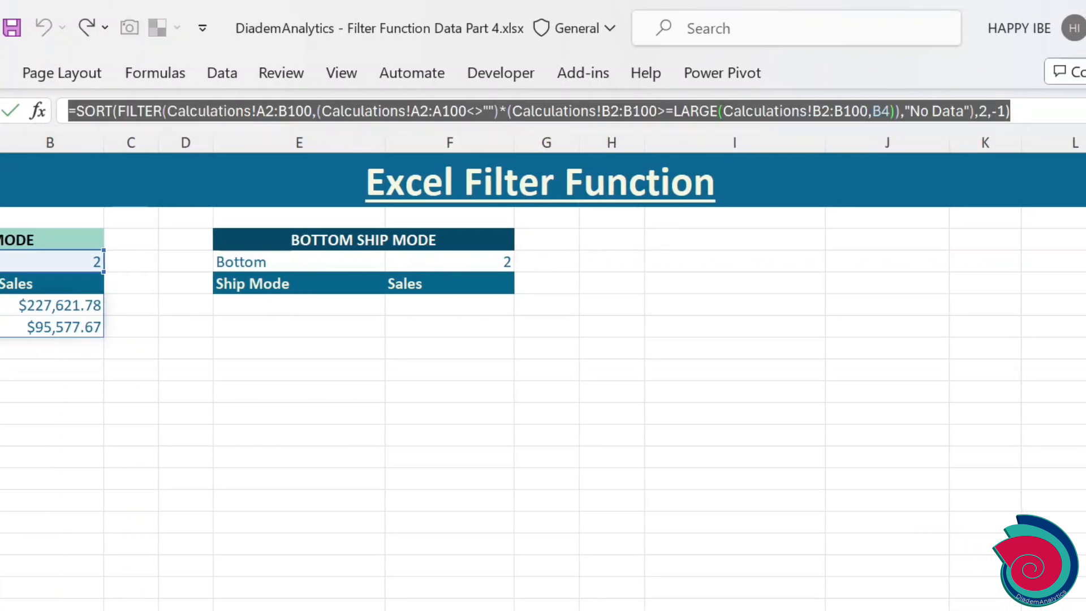
key("Escape")
left_click(318, 300)
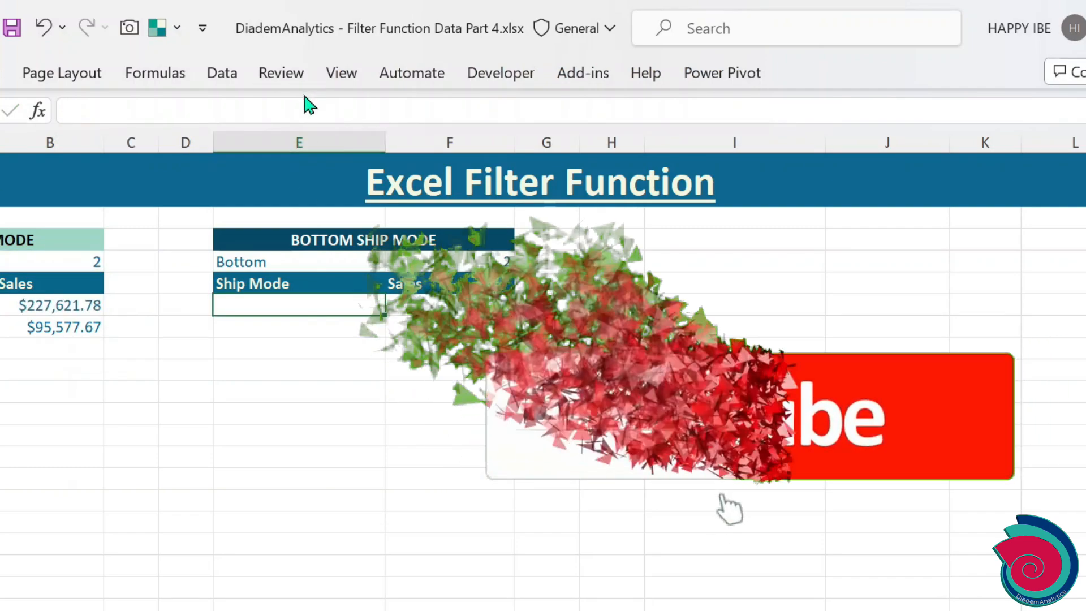
key("ctrl+v")
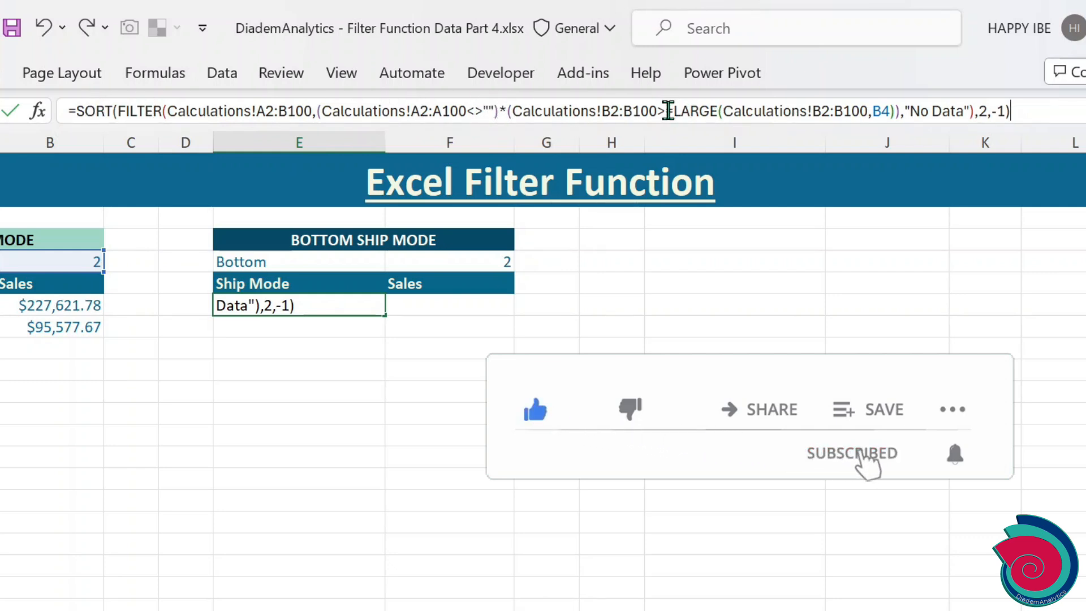
Replace >=LARGE with <=SMALL in the sales condition of the E6 formula.
left_click(658, 111)
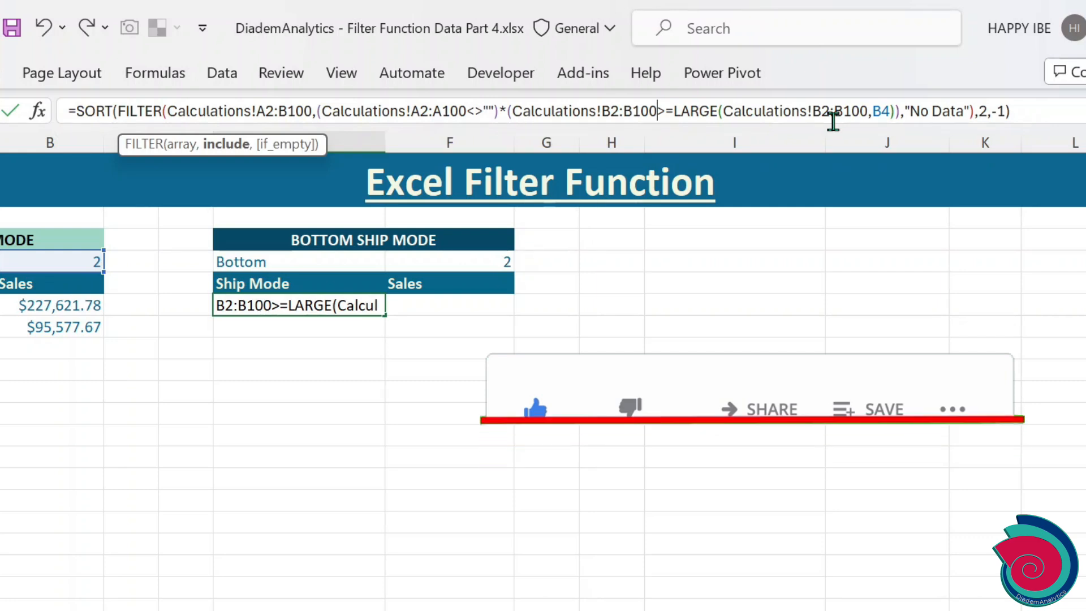
key("shift+Right")
key("shift+Right")
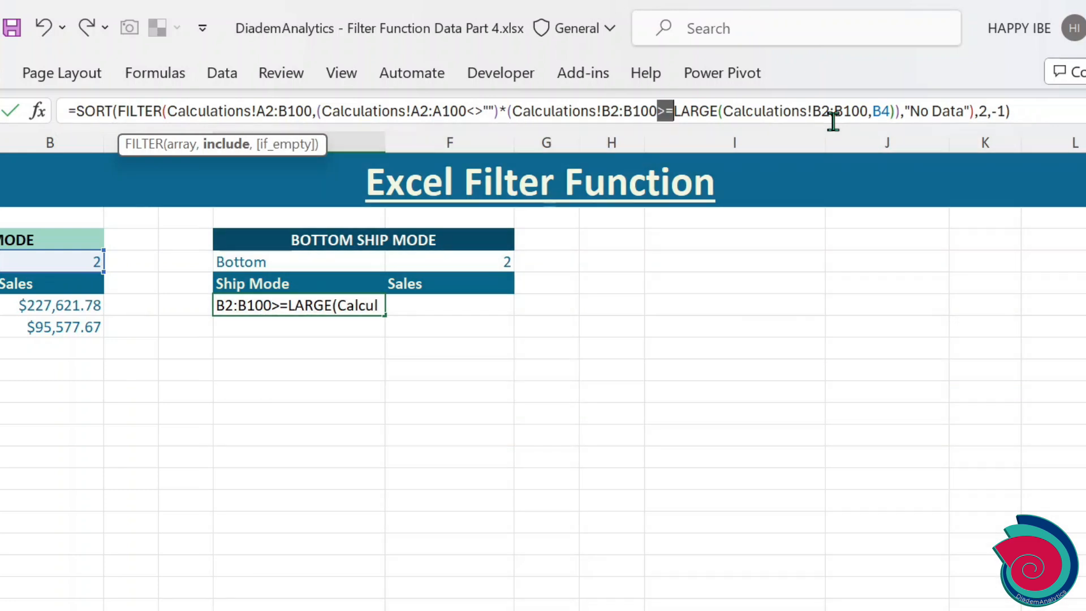
key("shift+Right")
key("shift+Right")
key("shift+Right")
key("shift+Right")
key("shift+Right")
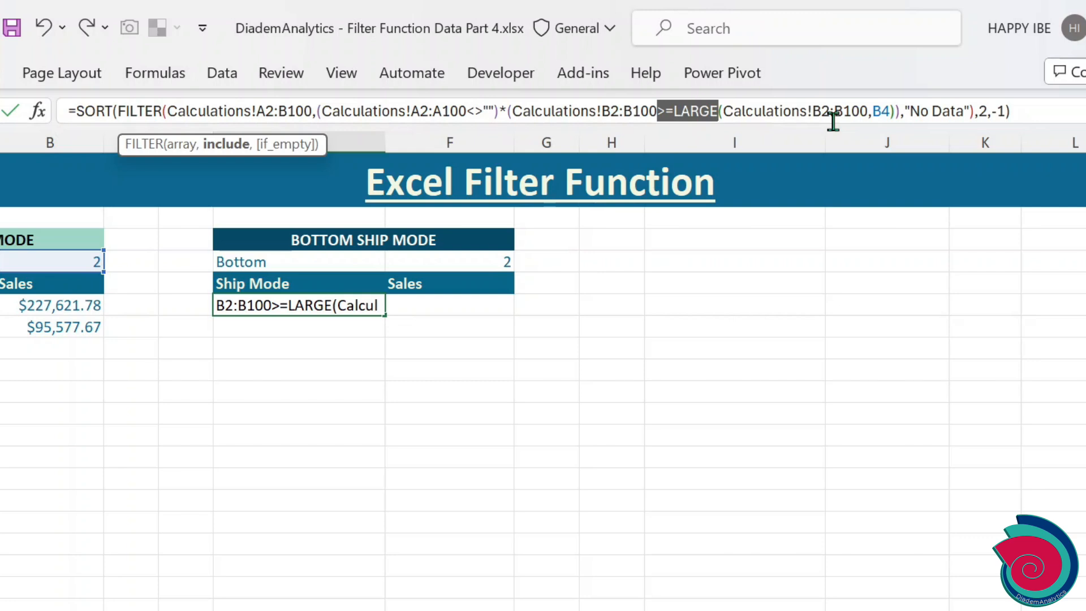
type("<=")
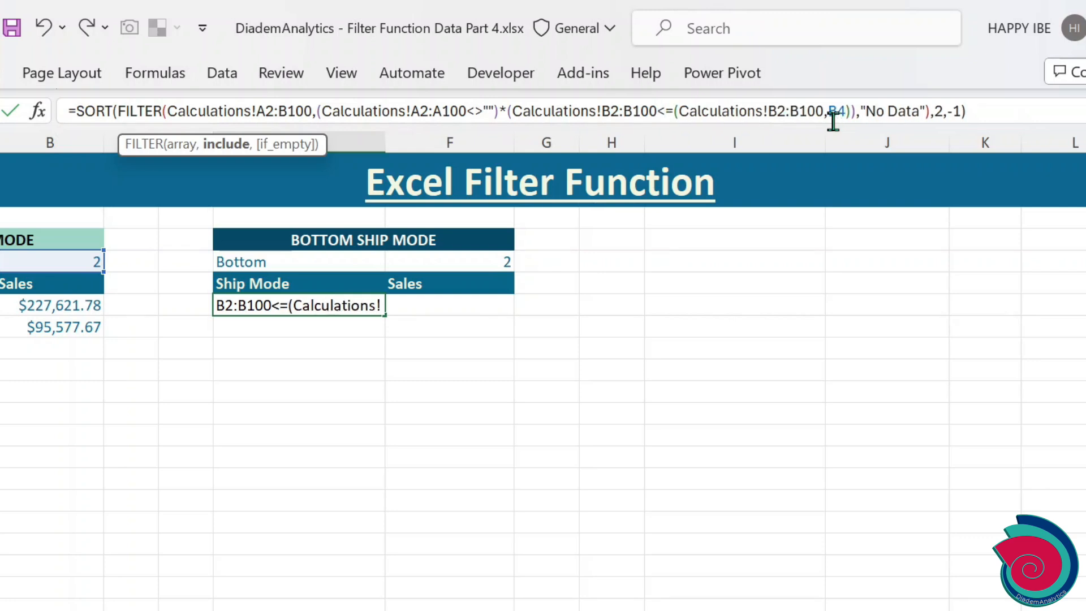
type("small")
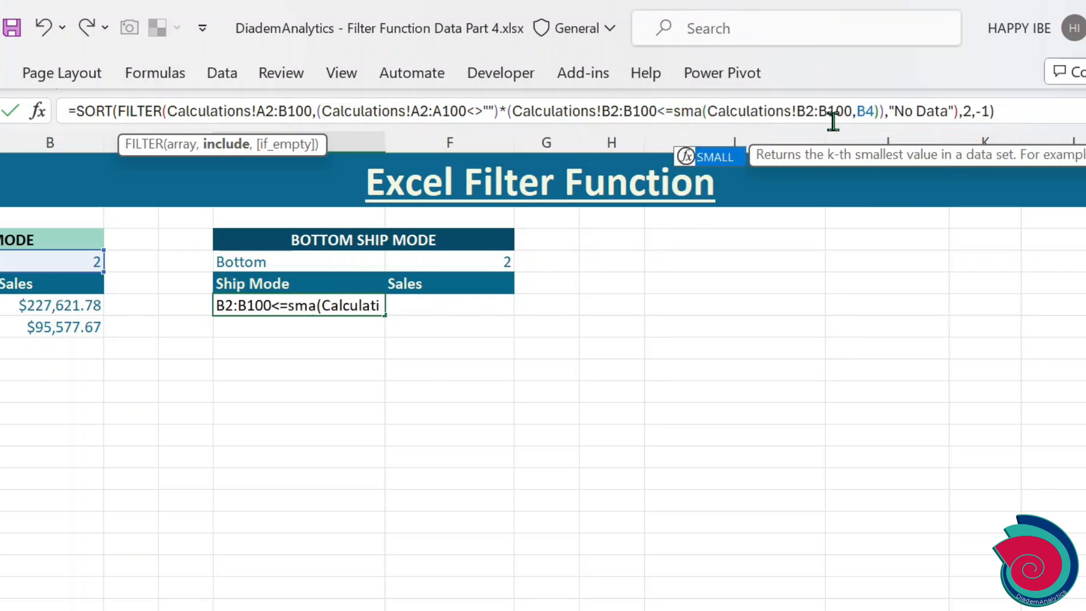
key("Tab")
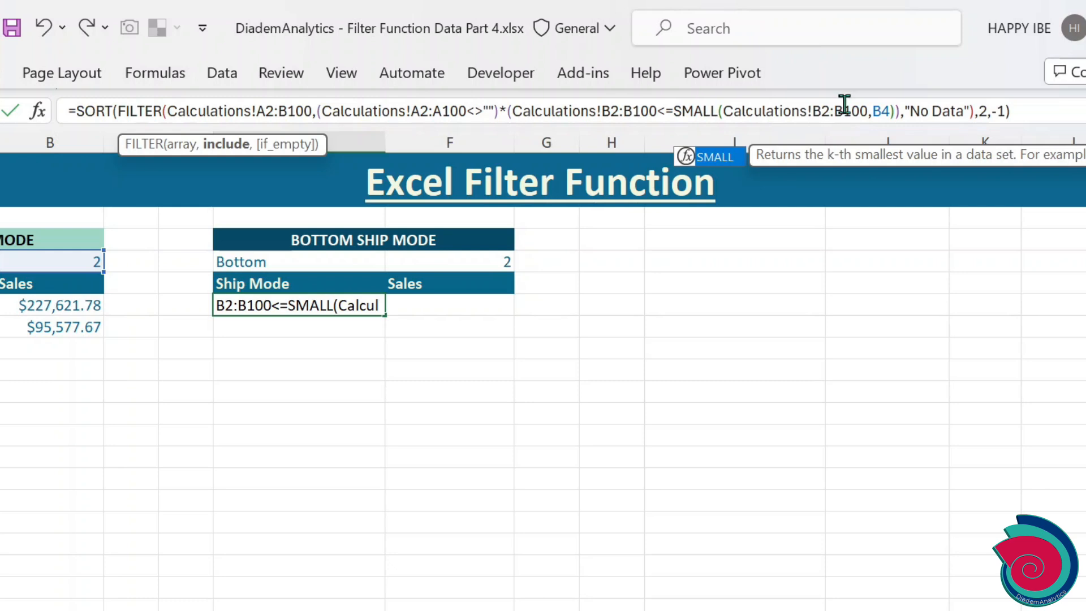
Change SMALL's k argument in the E6 formula to reference the Bottom count in F4.
left_click(886, 112)
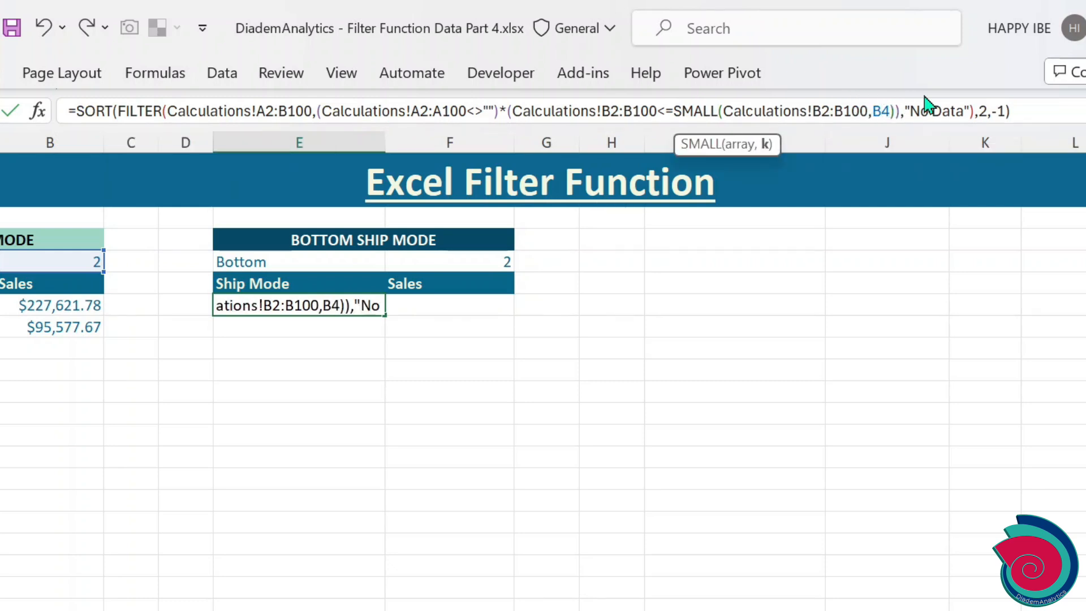
key("BackSpace")
key("Delete")
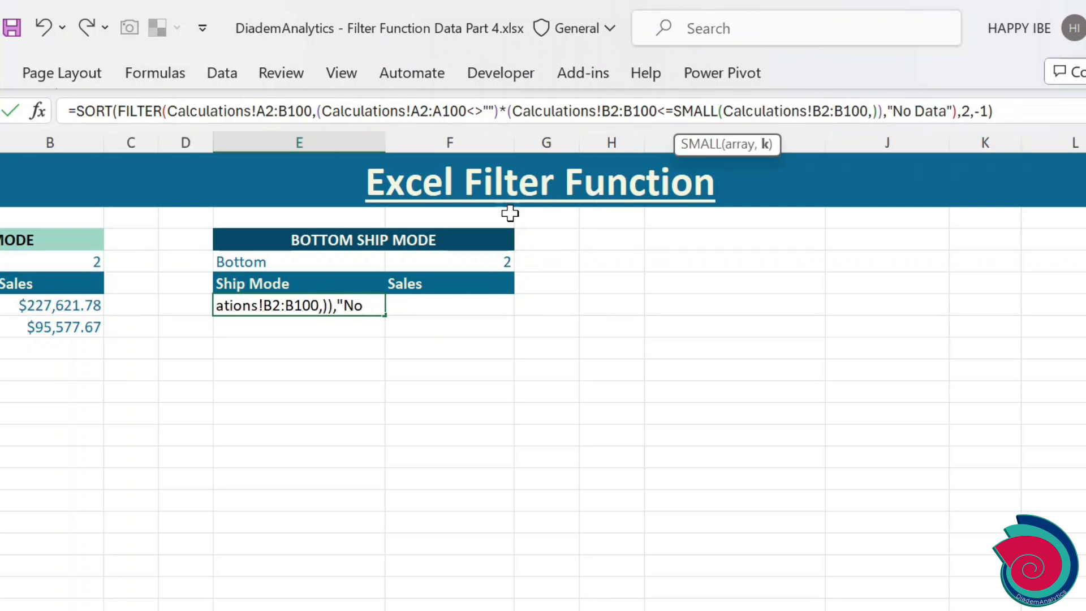
left_click(458, 261)
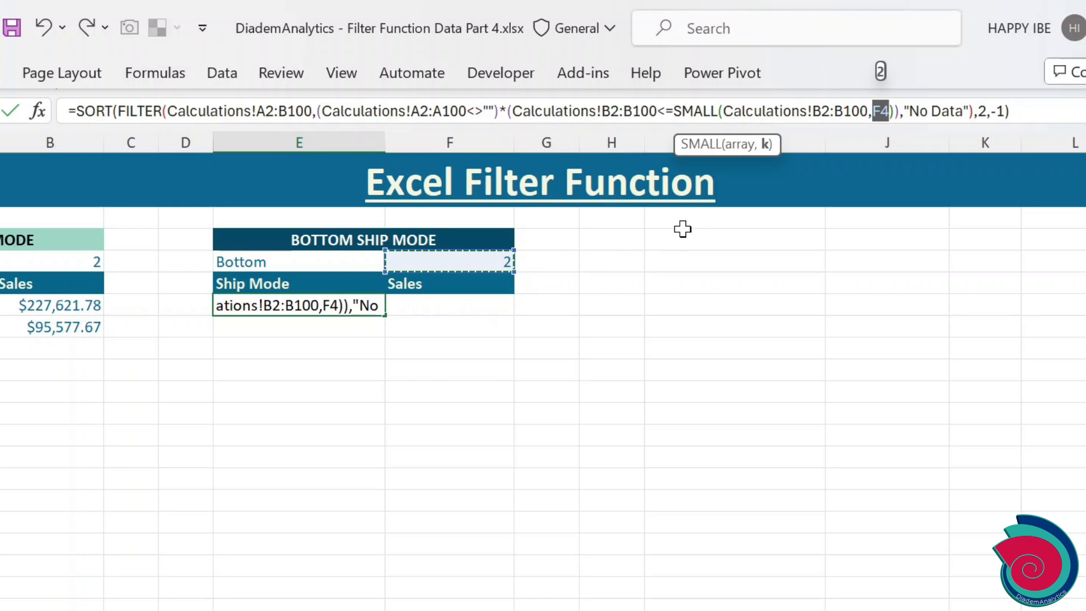
Set the sort order in the E6 formula to ascending (1), enter it and check the returned ship modes.
left_click(1007, 111)
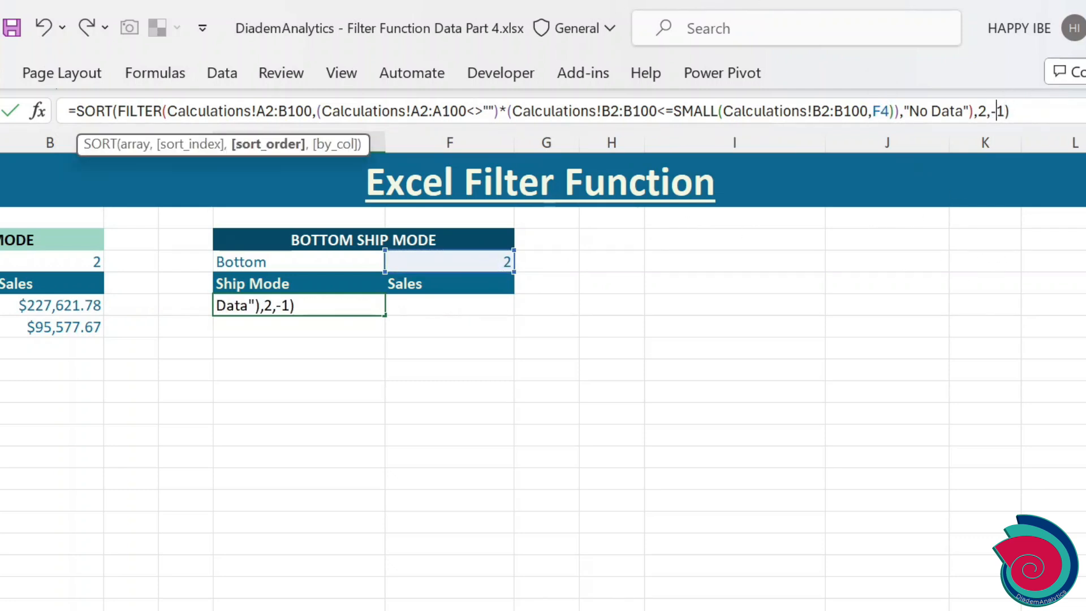
key("BackSpace")
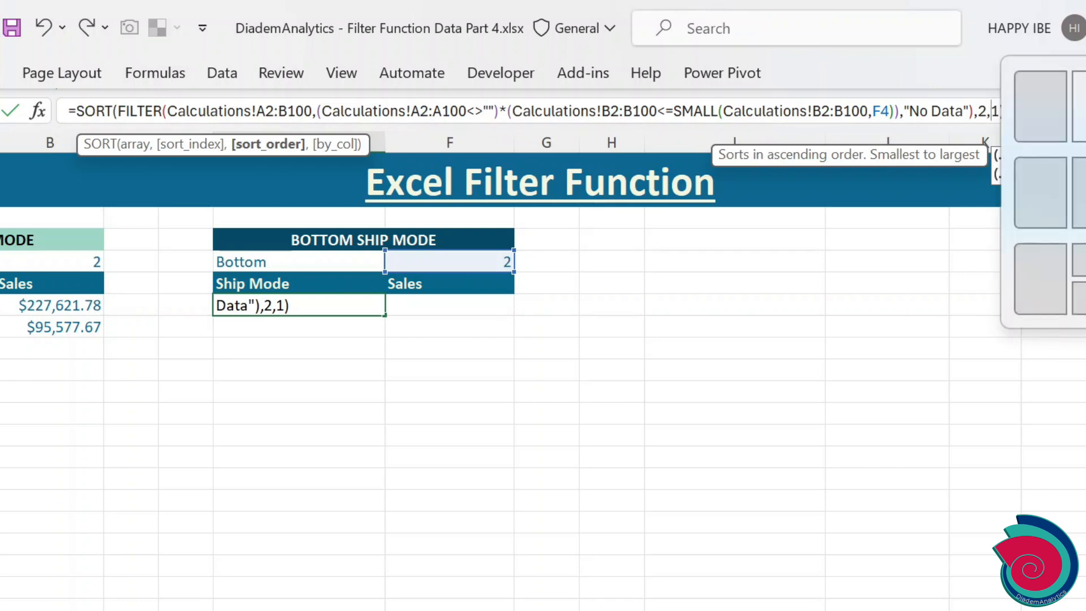
key("Return")
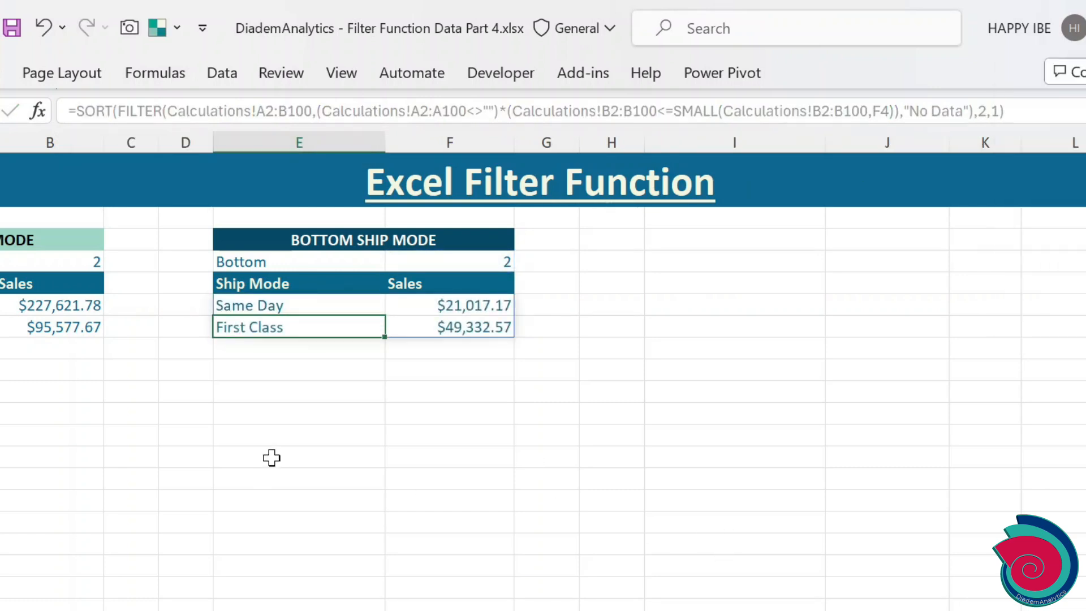
left_click(321, 303)
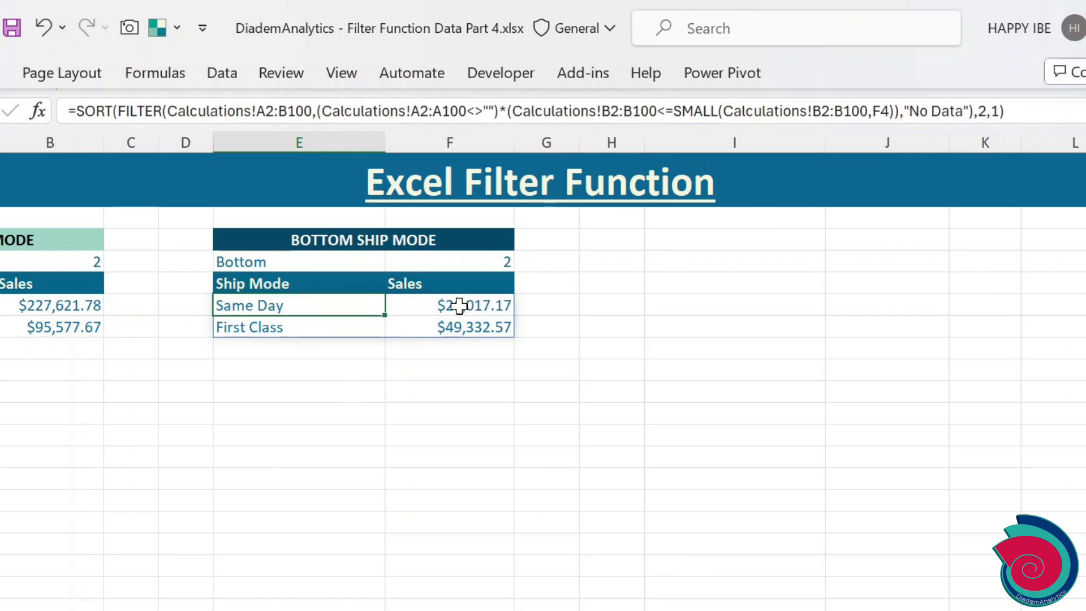
left_click(289, 327)
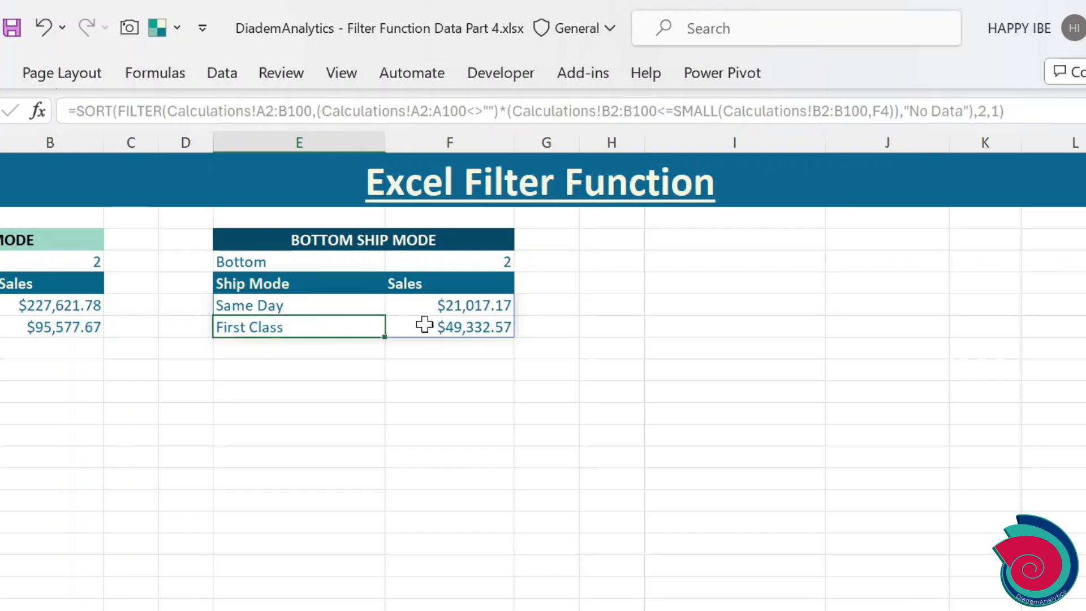